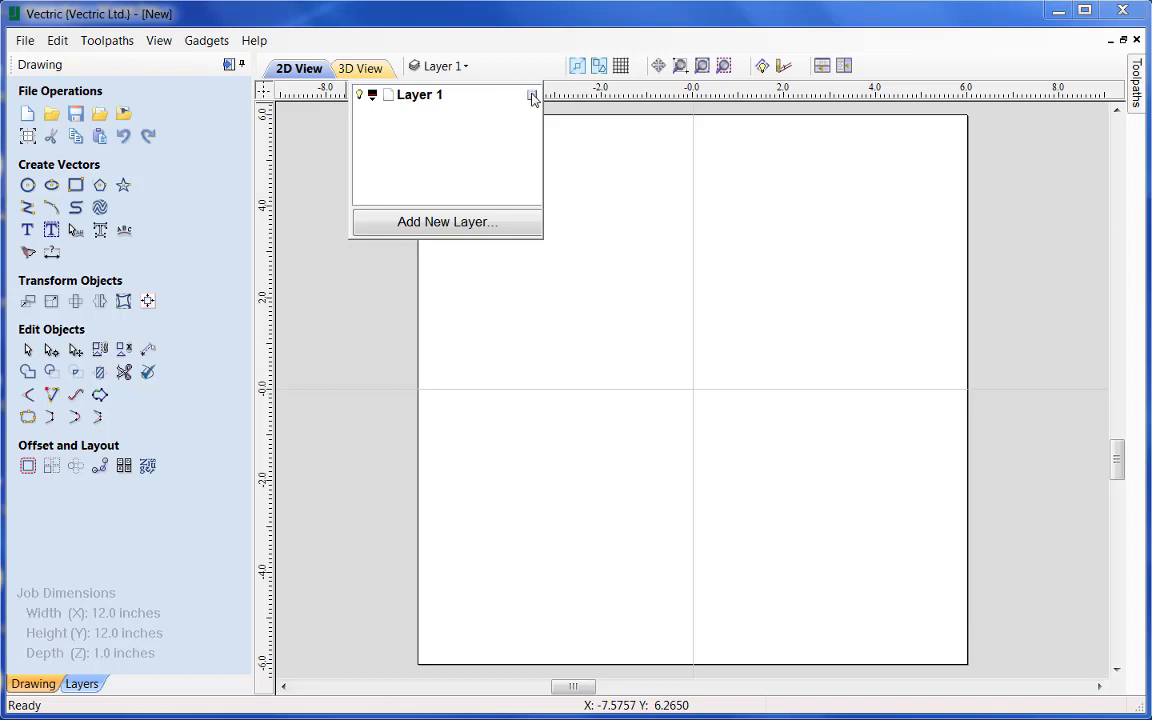
click(532, 96)
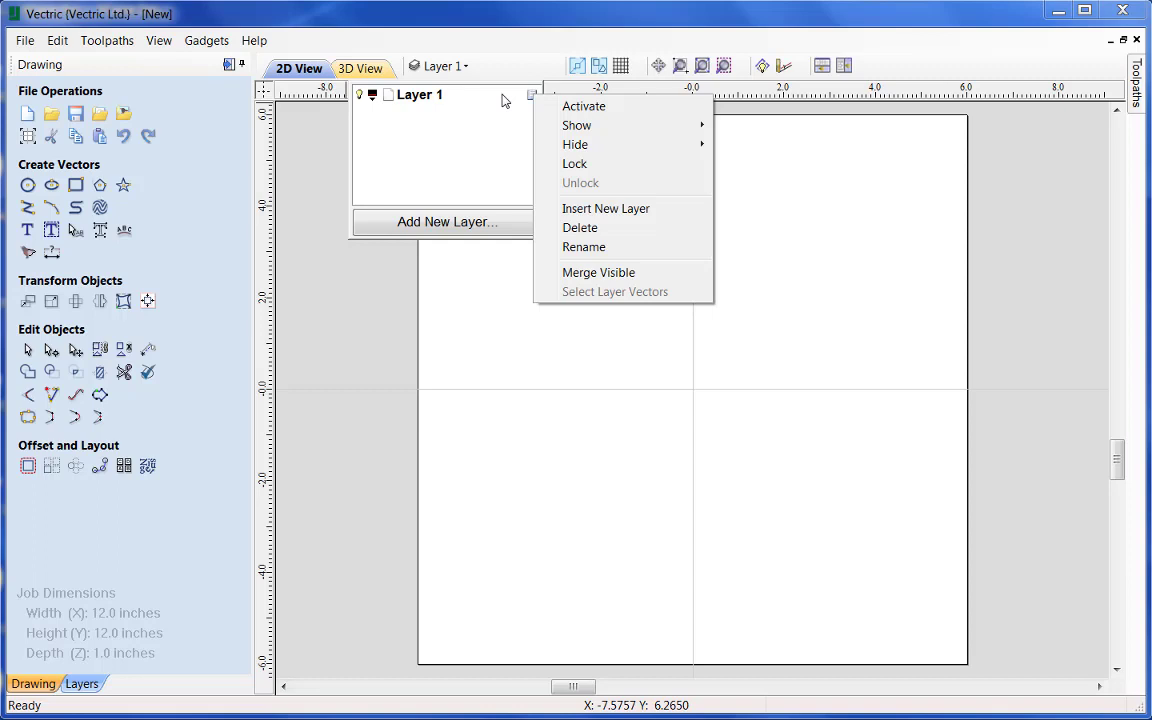
double_click(503, 100)
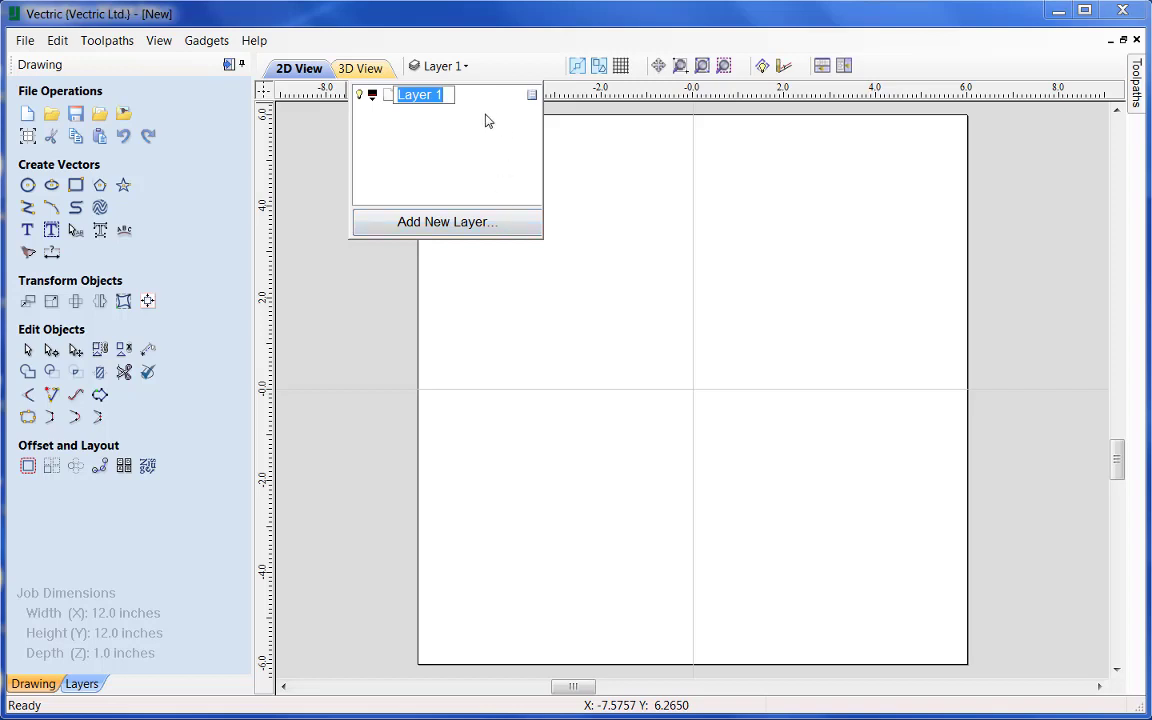
click(333, 180)
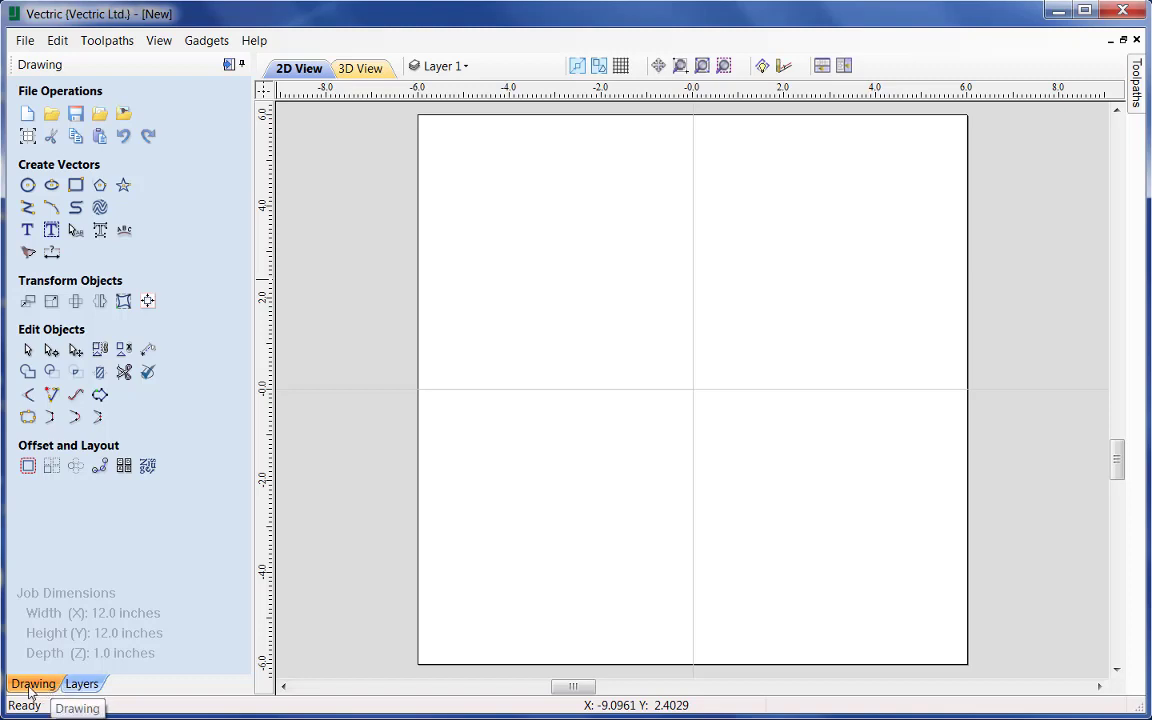
click(84, 685)
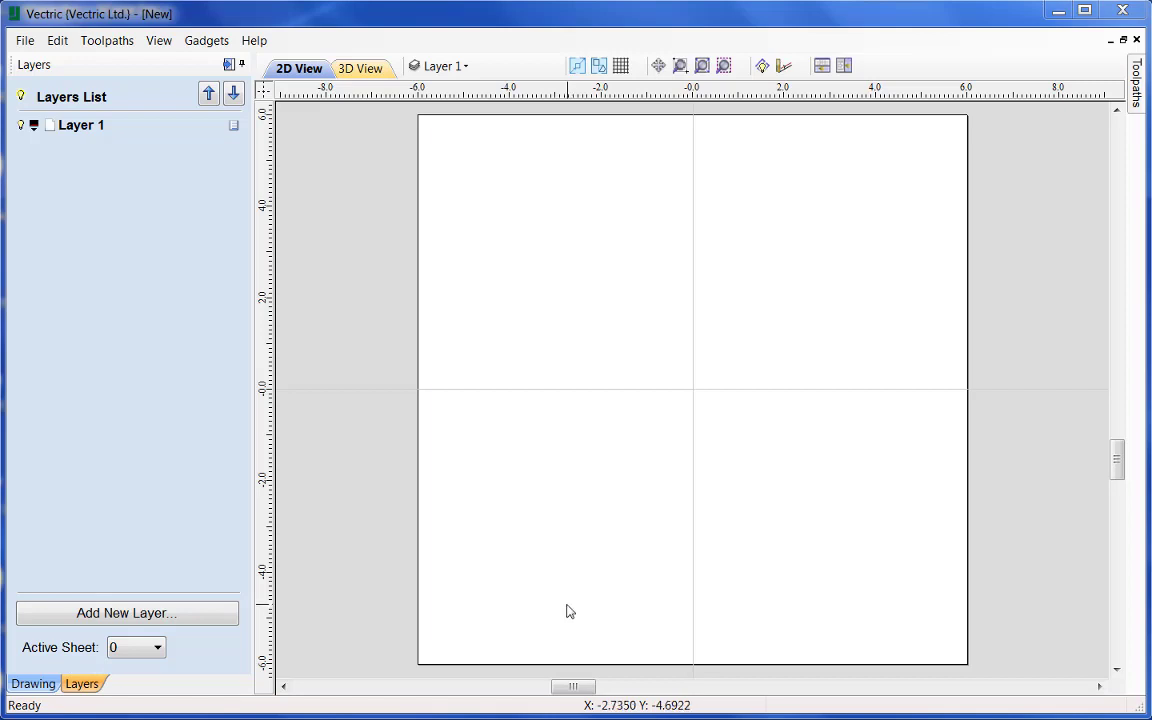
click(33, 683)
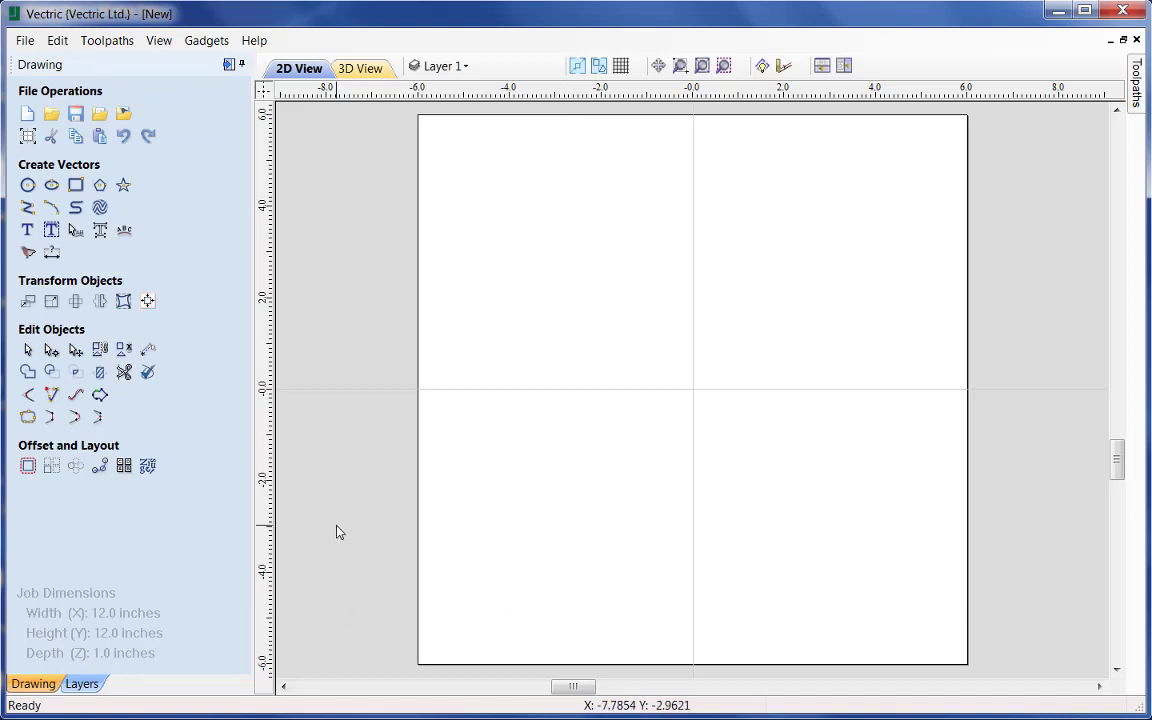
Show the layers list and rename Layer 1 as "New Layer"
key(ctrl+l)
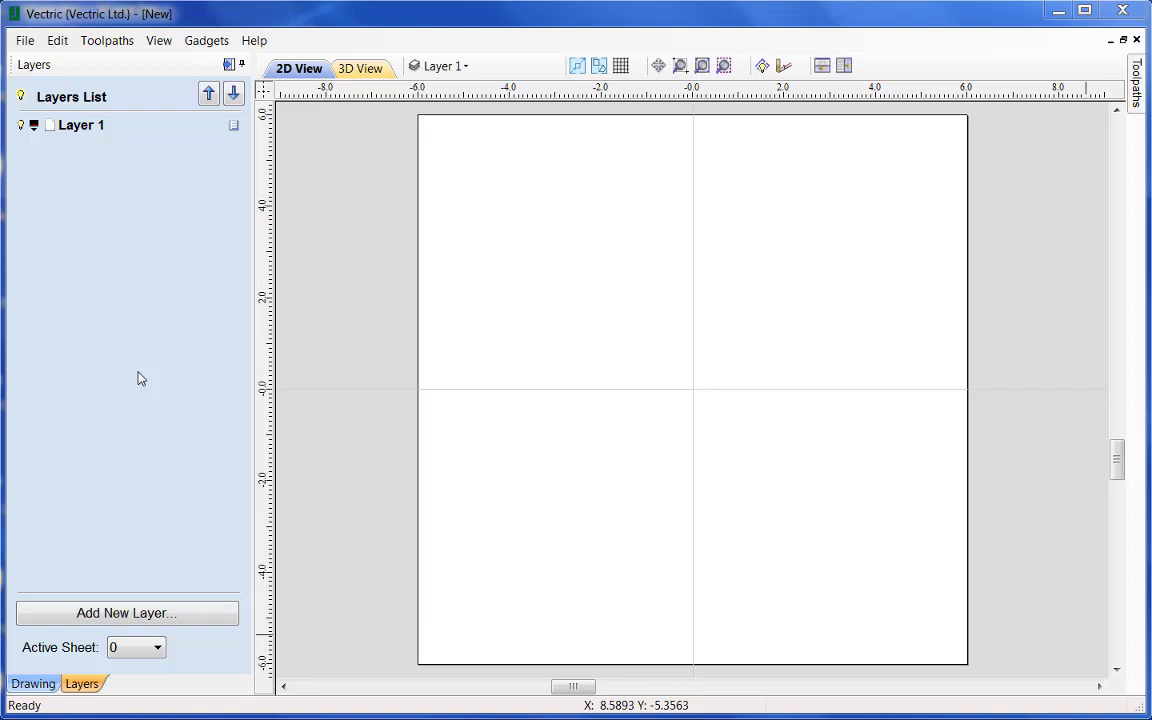
double_click(96, 128)
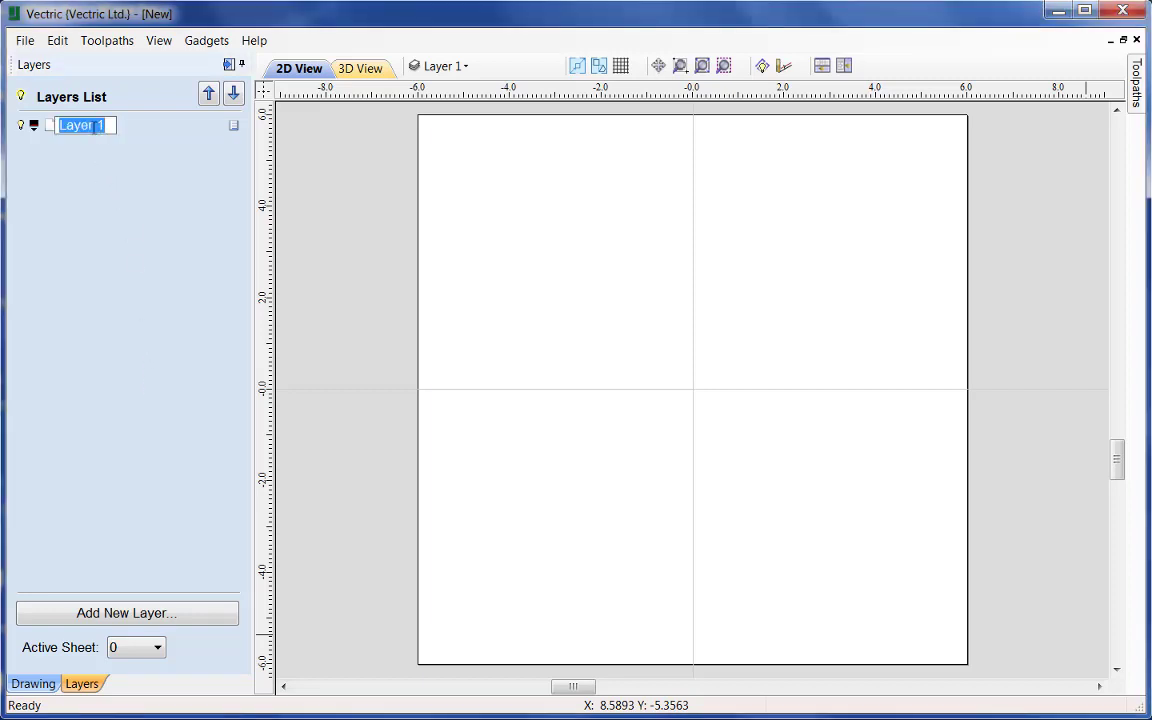
text(New La)
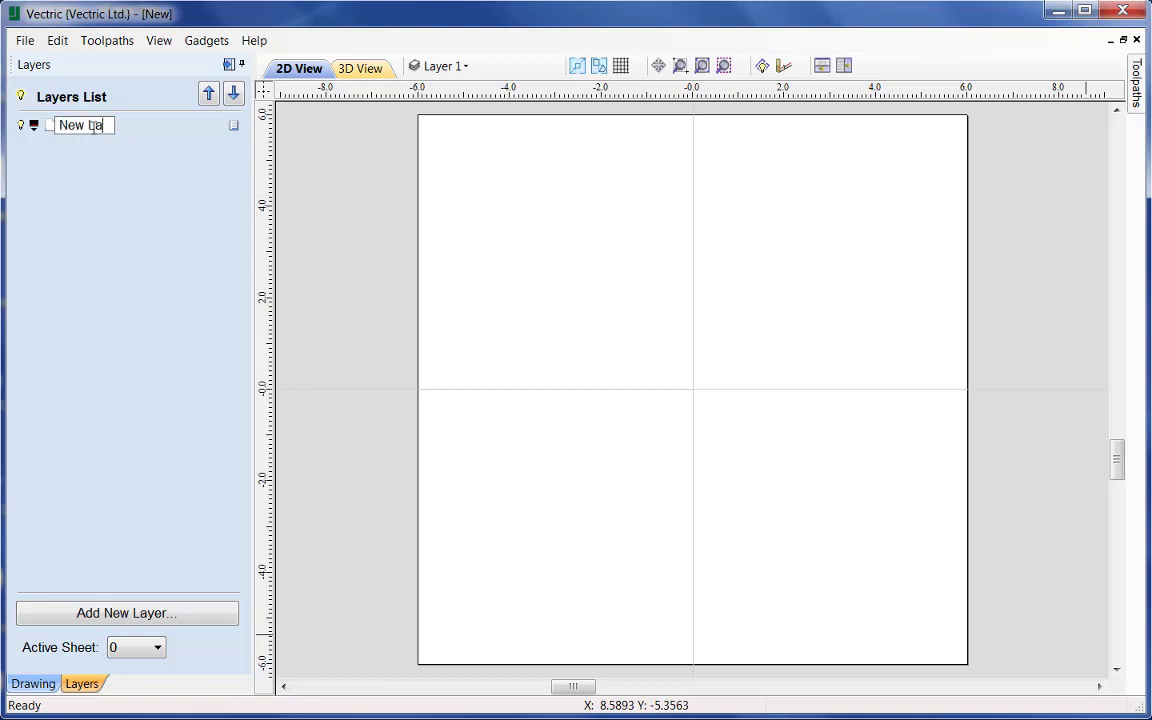
text(yer)
key(Return)
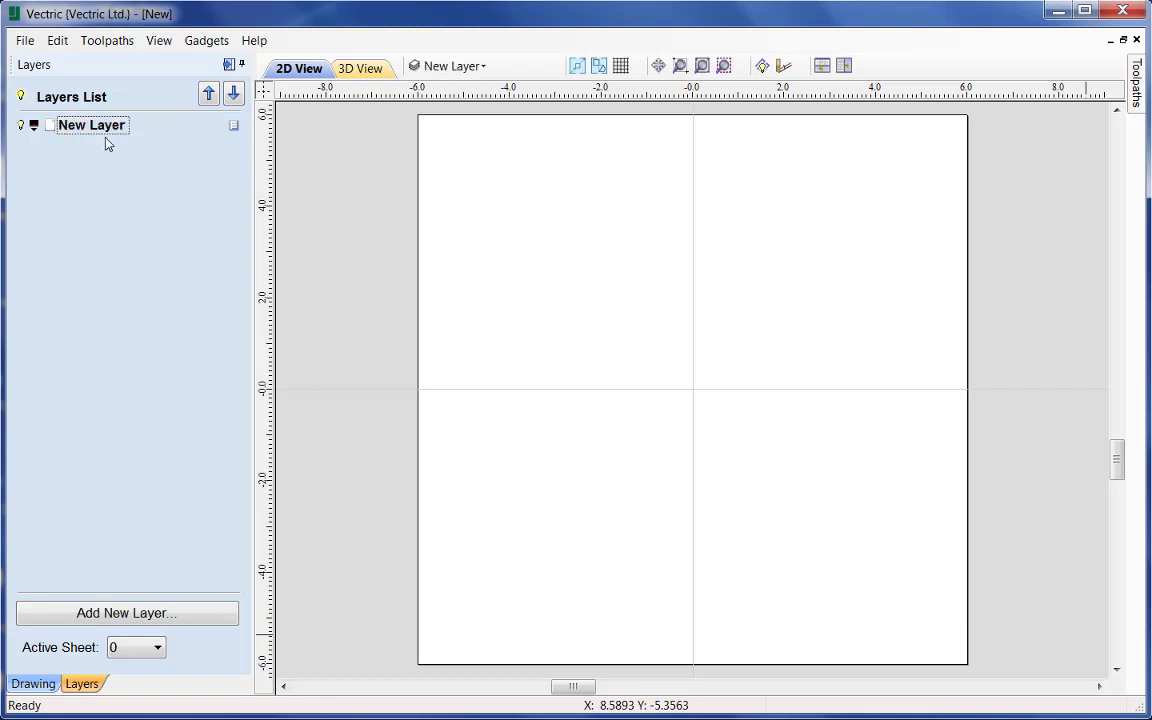
Rename the only layer in the list as "Border"
right_click(107, 133)
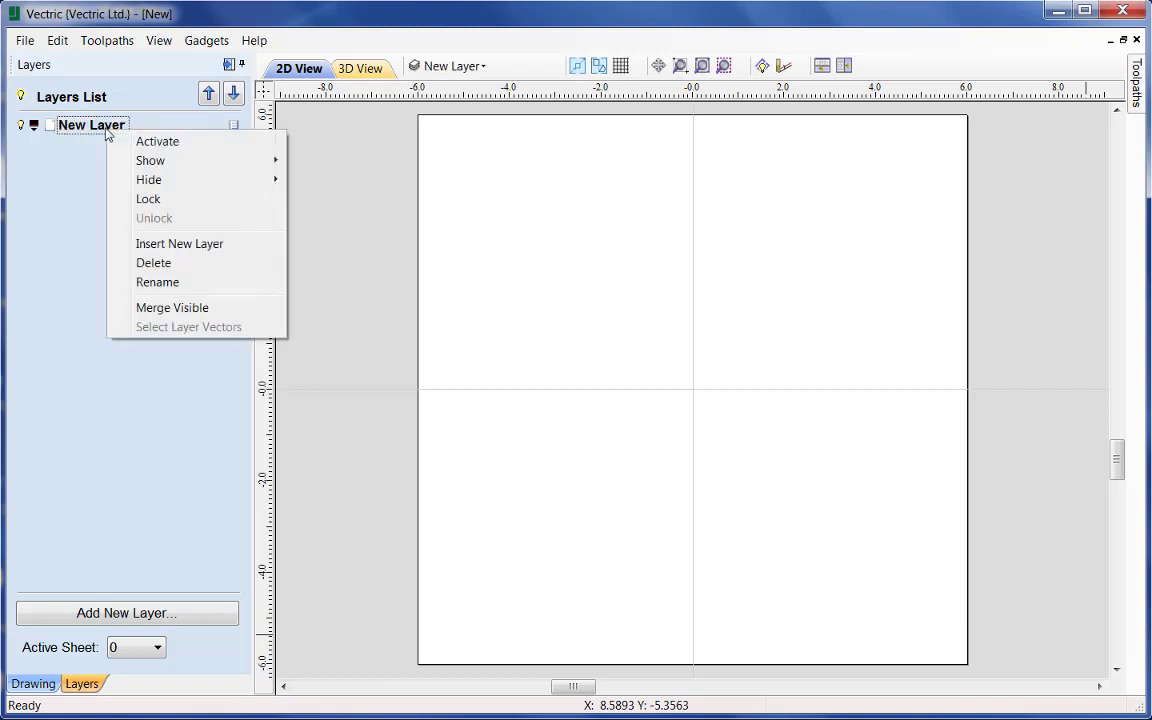
click(158, 284)
text(Bo)
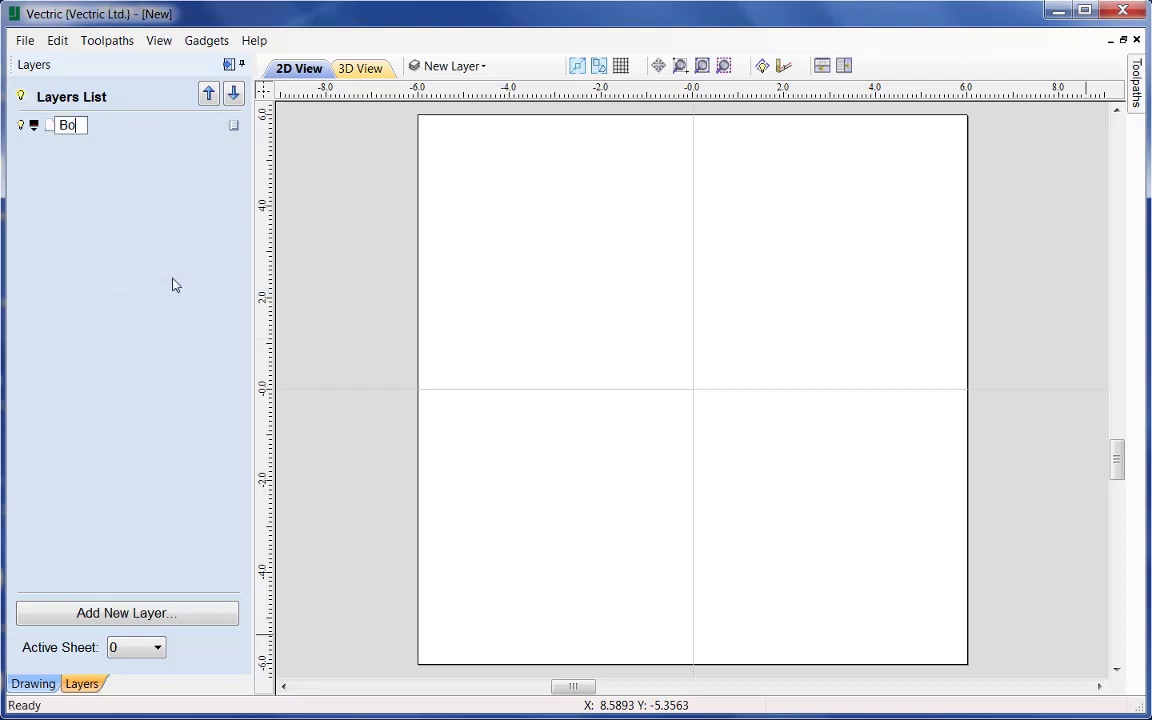
text(rder)
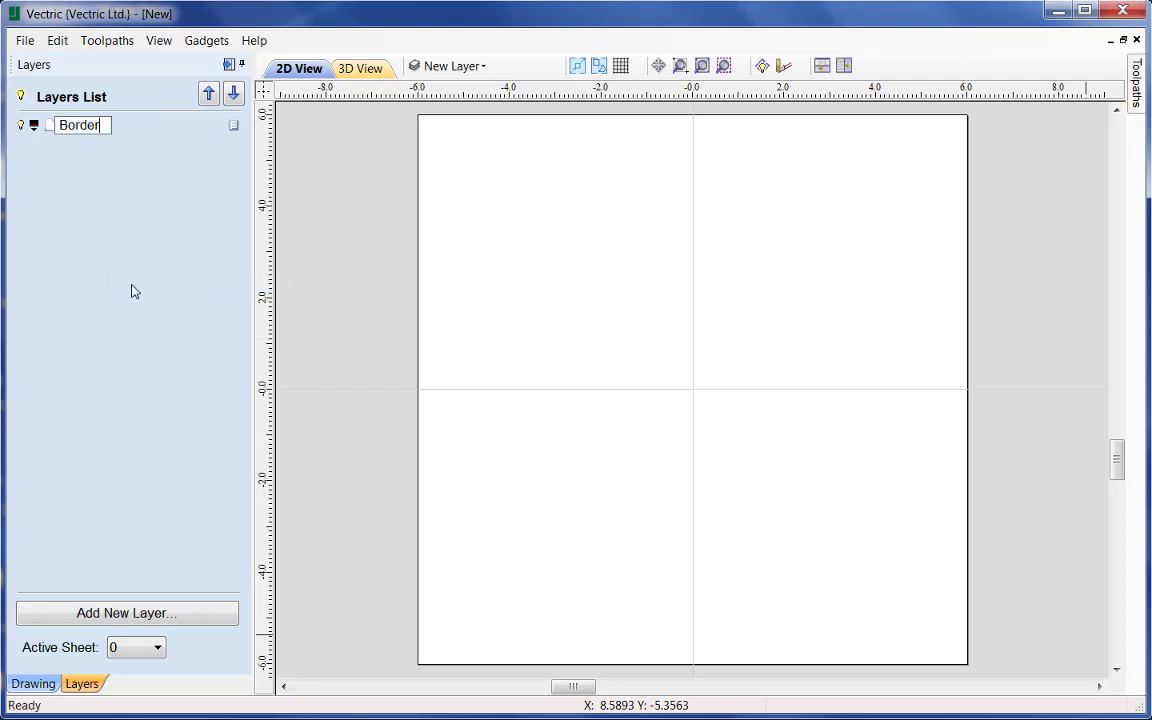
key(Return)
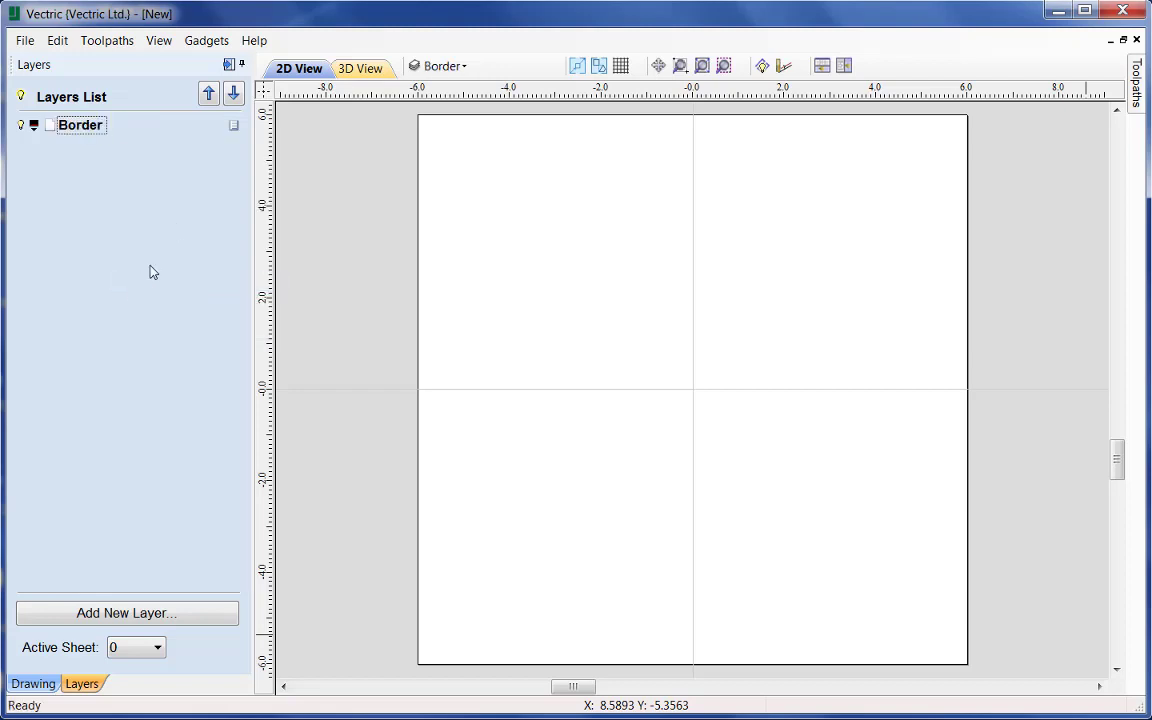
Extend the Border layer's name to "Border Vectors"
click(234, 127)
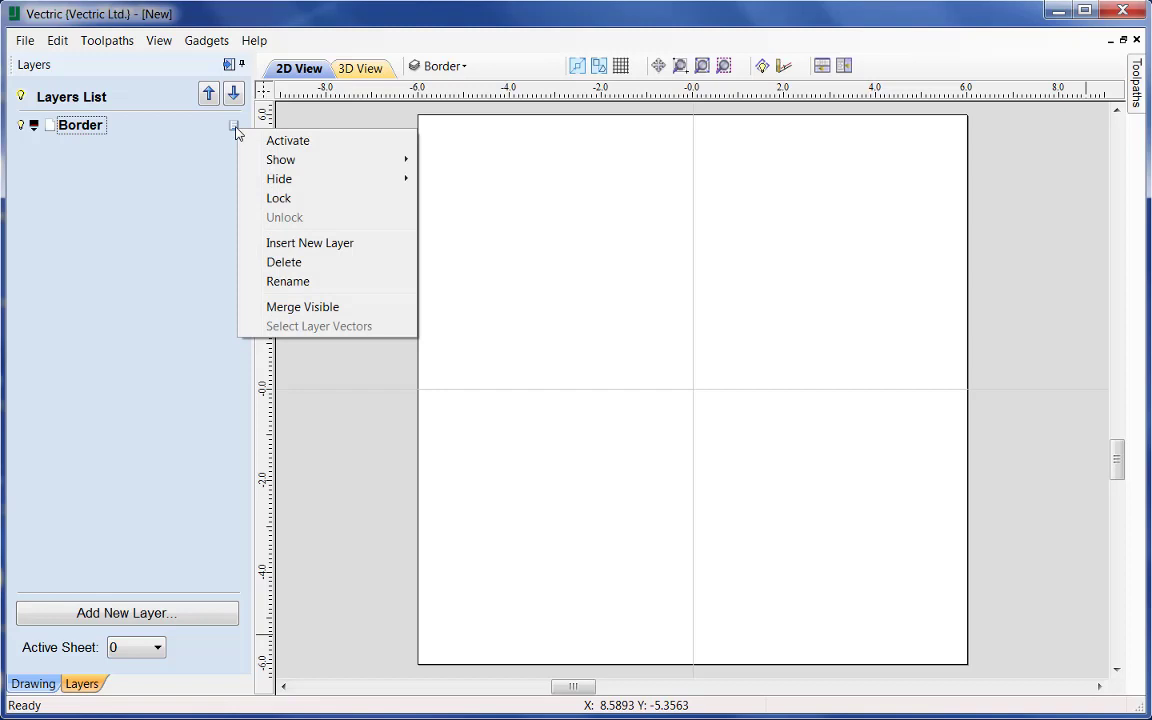
click(287, 283)
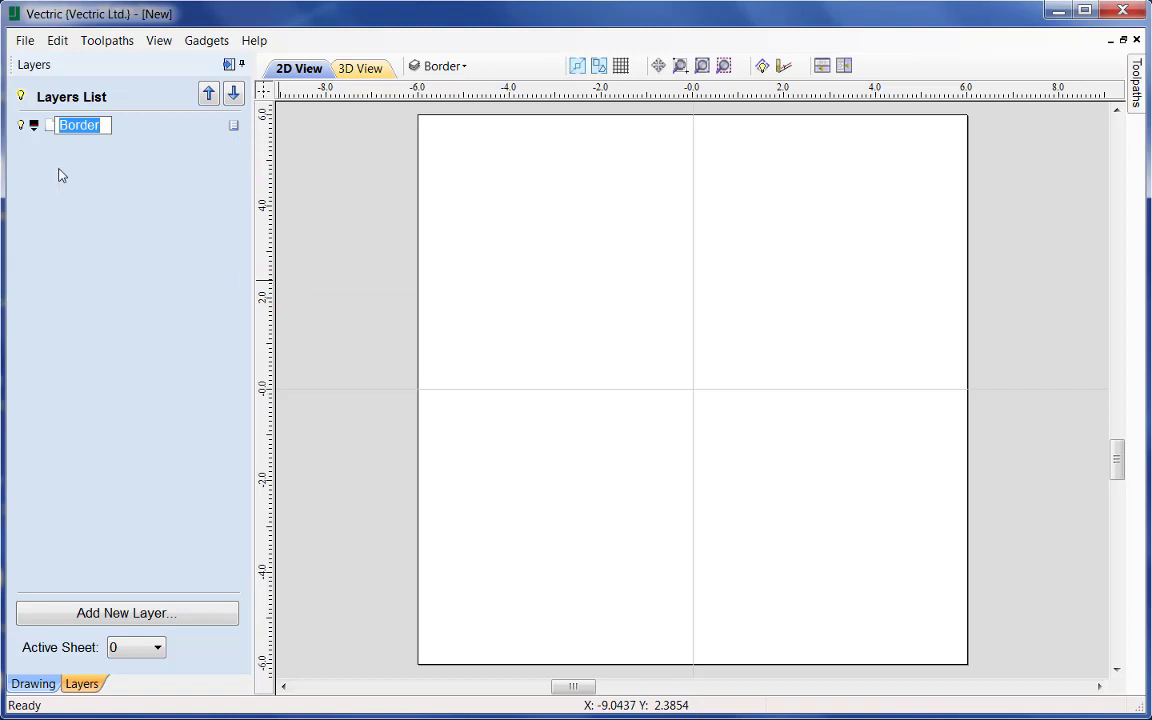
click(102, 127)
text(M)
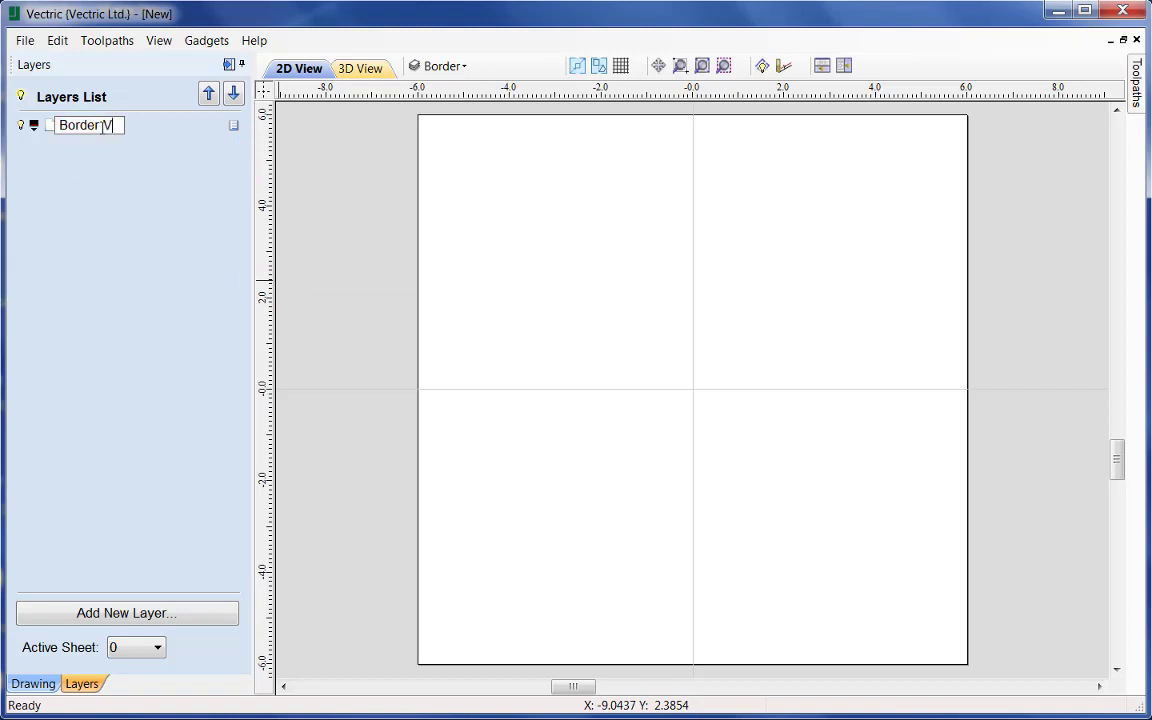
text(ectors)
key(Return)
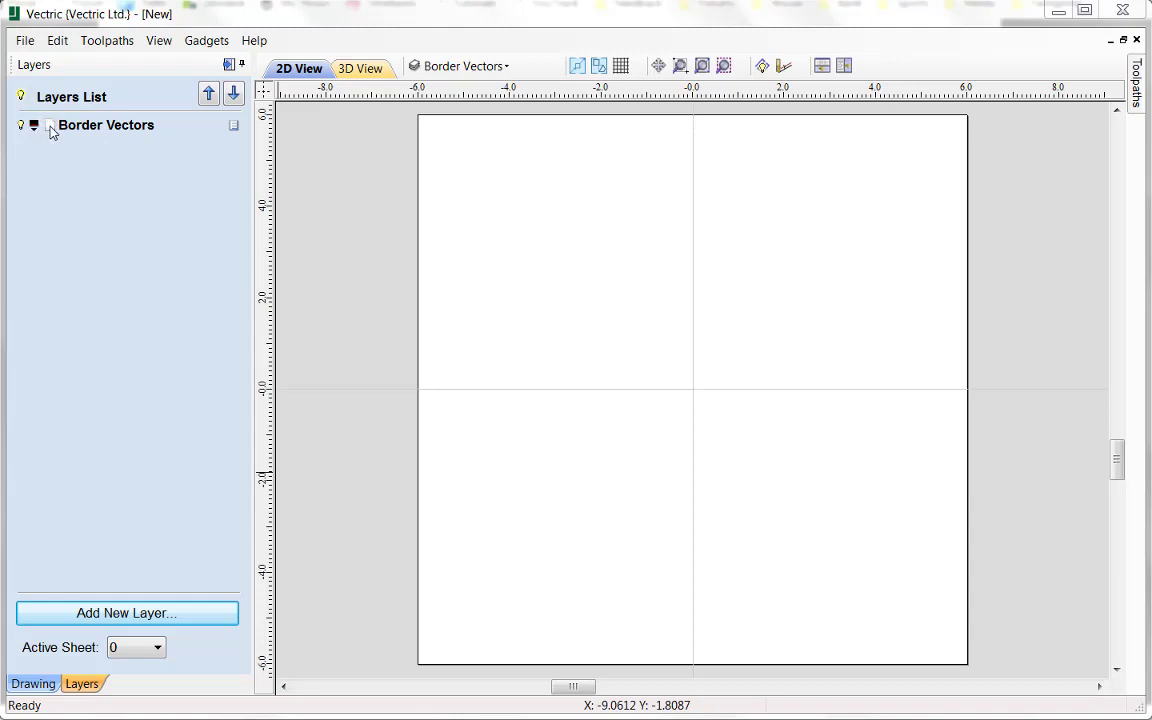
Create a square-cornered rectangle 10 by 10 inches, centred at X 0, Y 0, on the Border Vectors layer
click(47, 684)
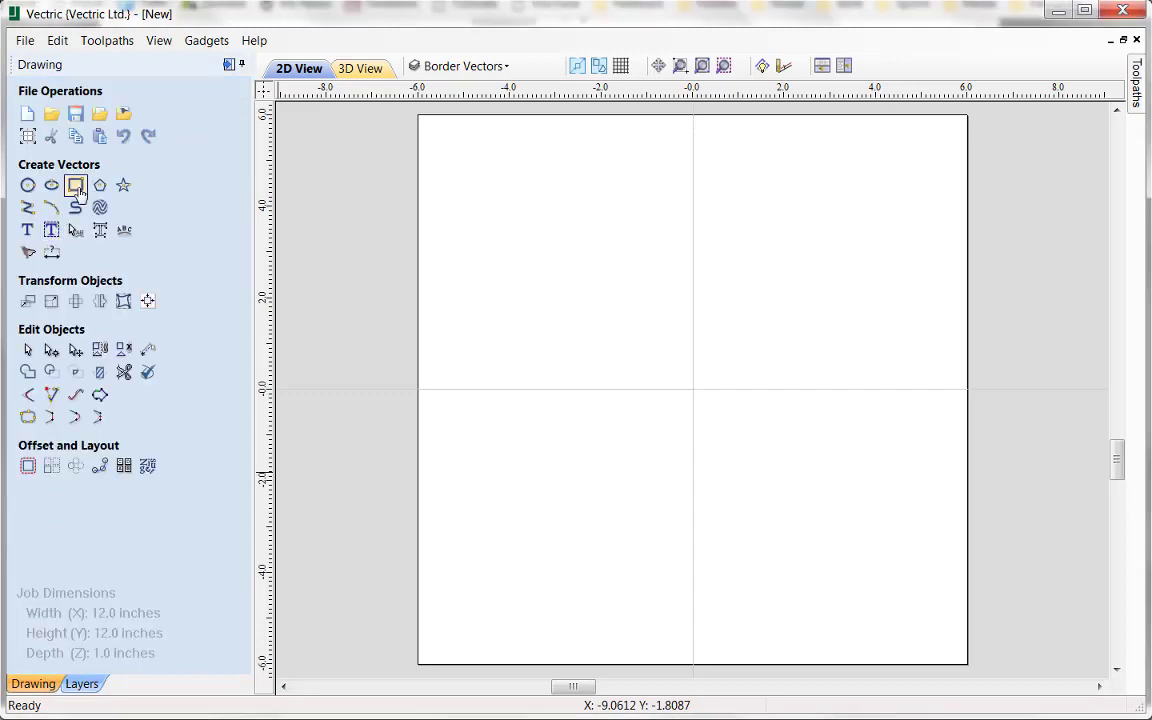
click(77, 188)
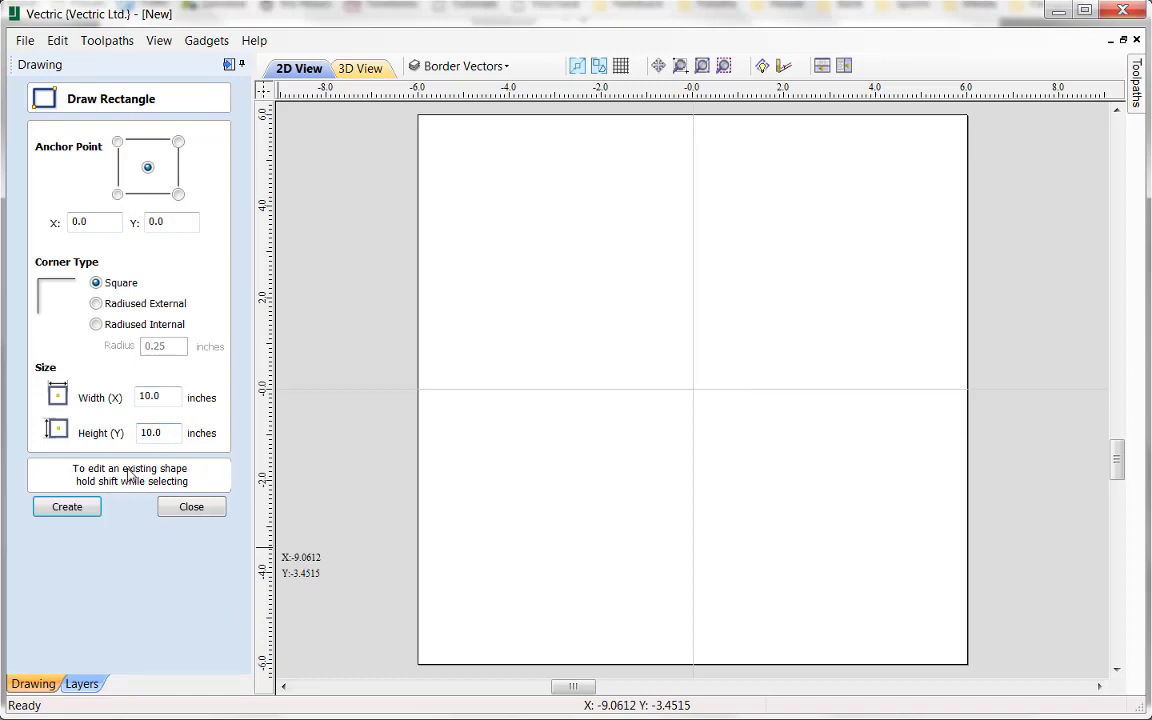
click(67, 507)
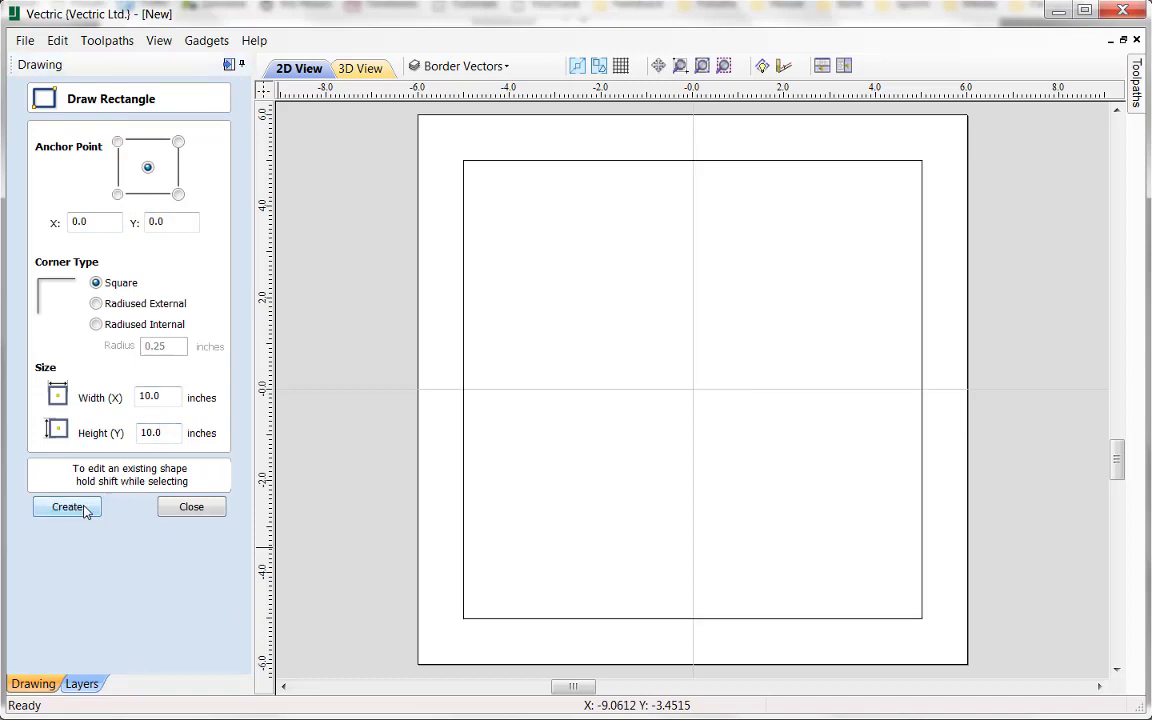
click(186, 507)
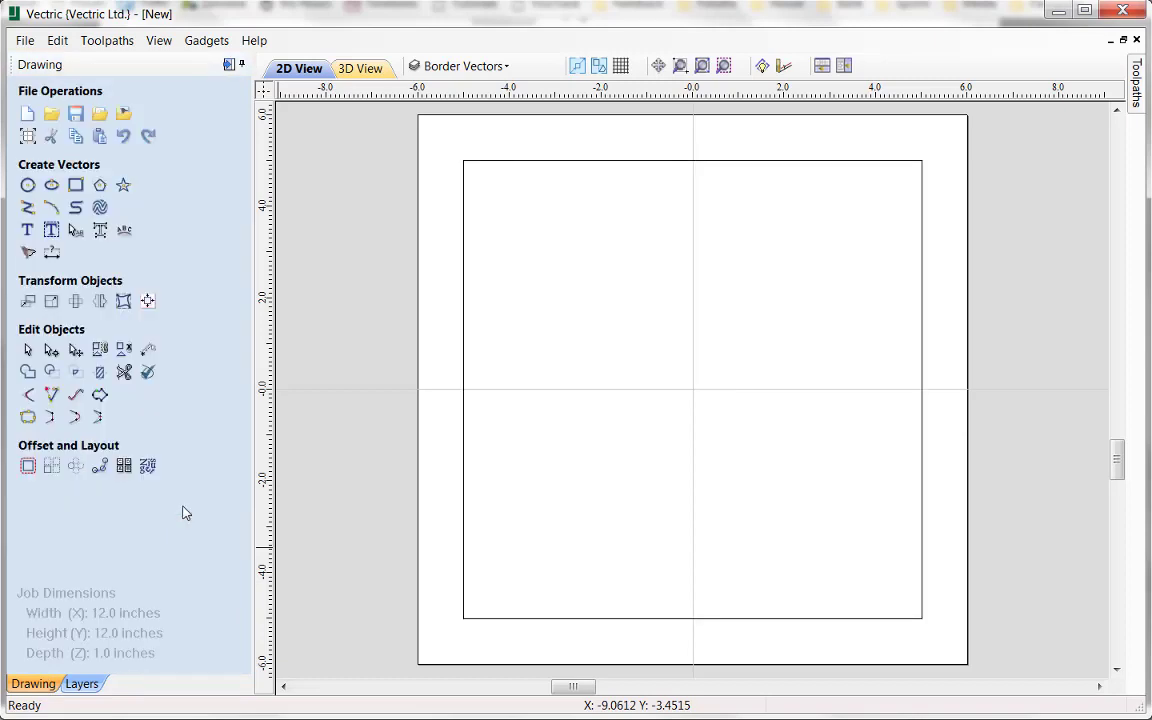
Toggle the visibility of the Border Vectors layer off and on, leaving the layer hidden
click(82, 683)
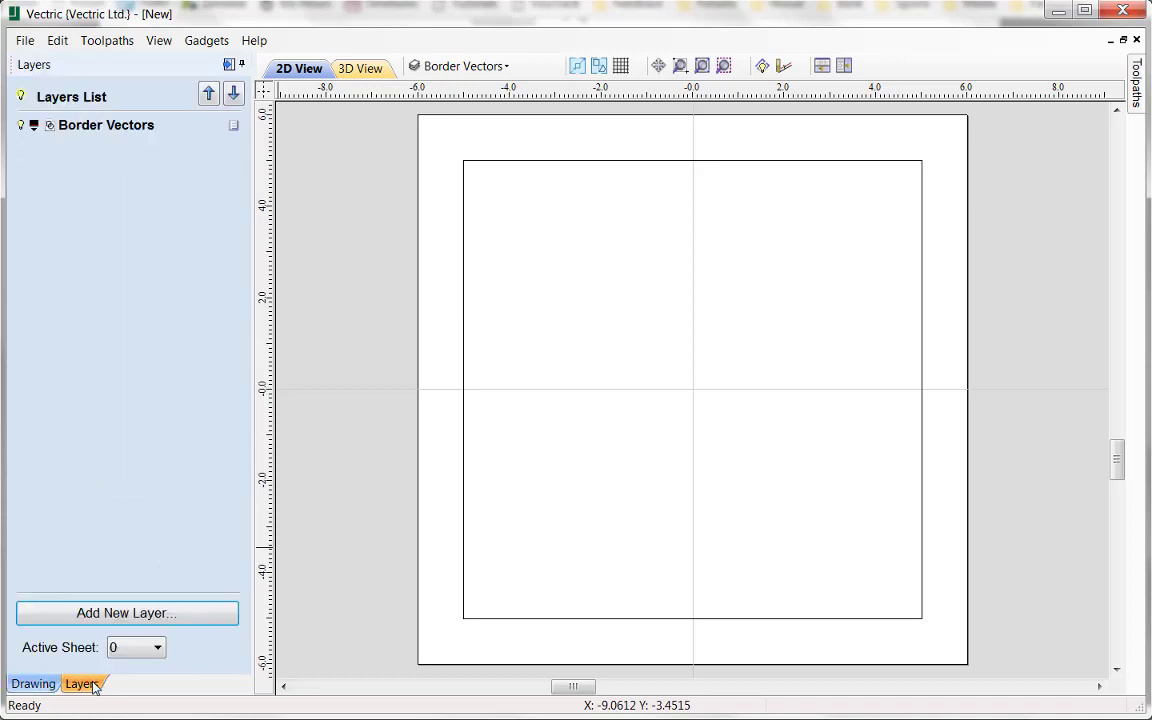
click(22, 126)
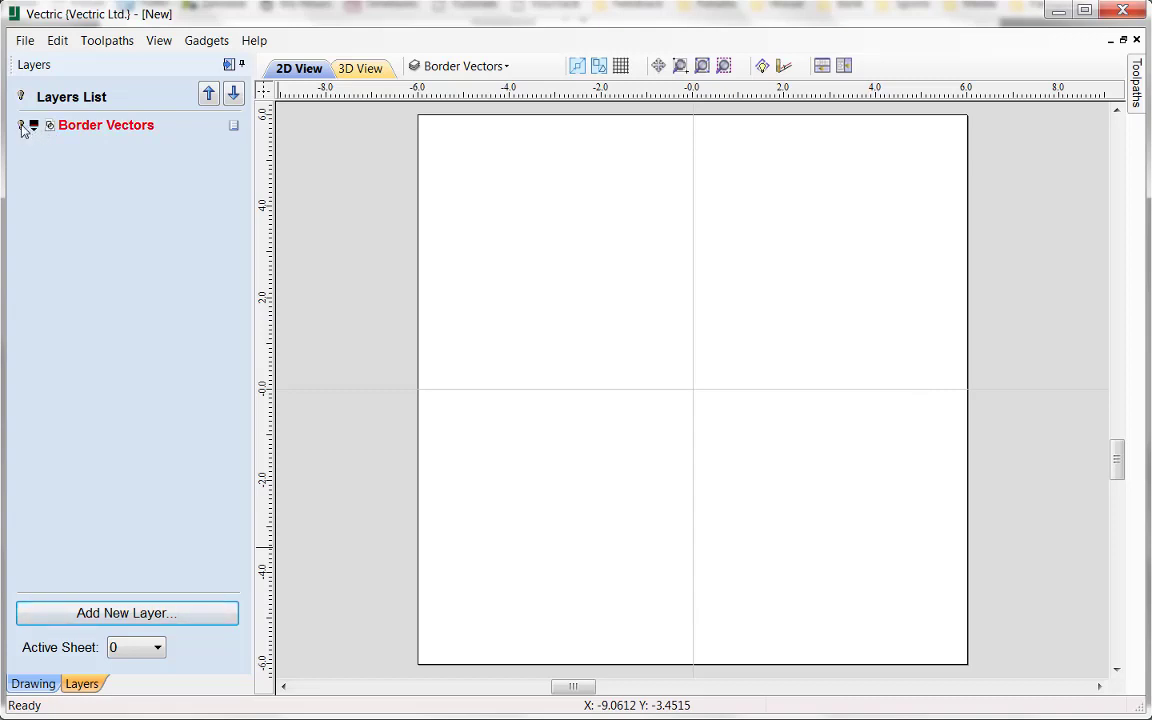
click(22, 126)
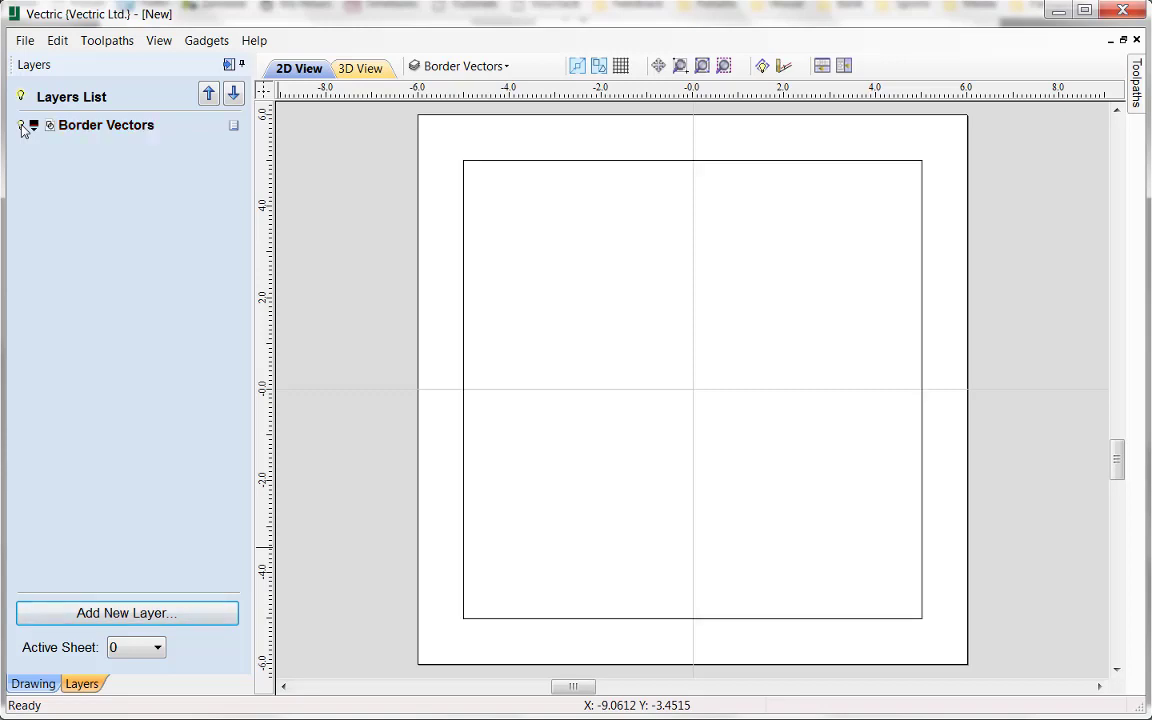
click(22, 126)
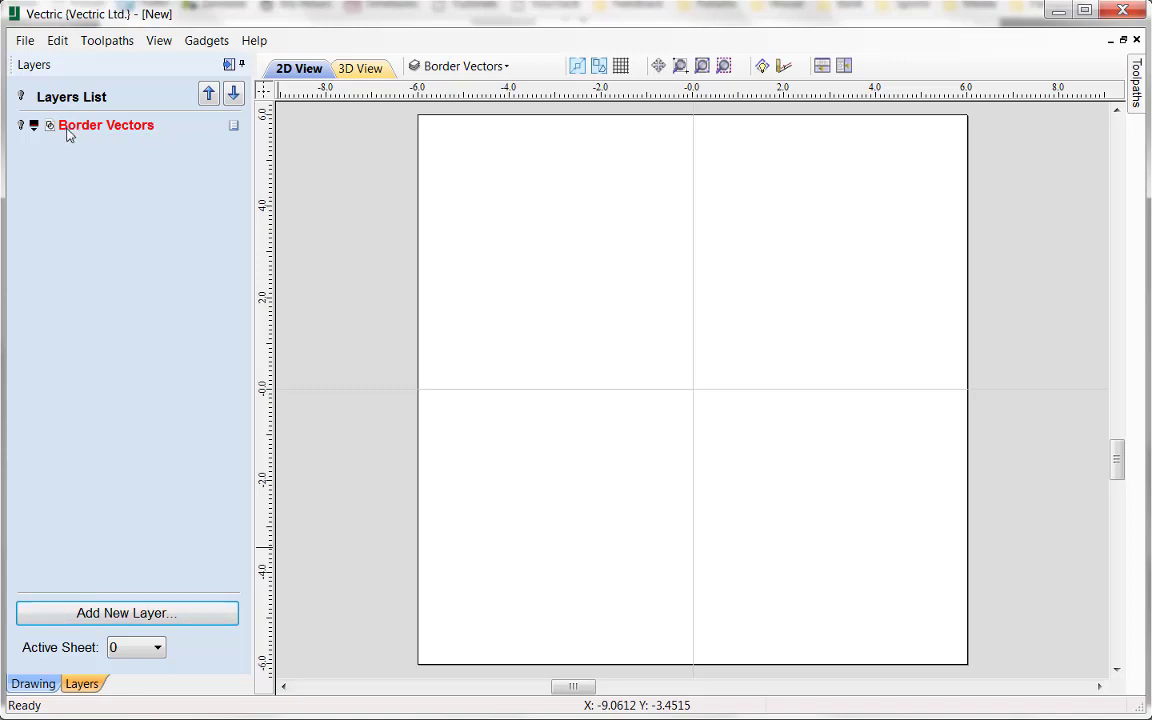
Draw a circle of 1.5 inch radius centred at about X -1.16, Y 0.95 while the Border Vectors layer is hidden
click(38, 684)
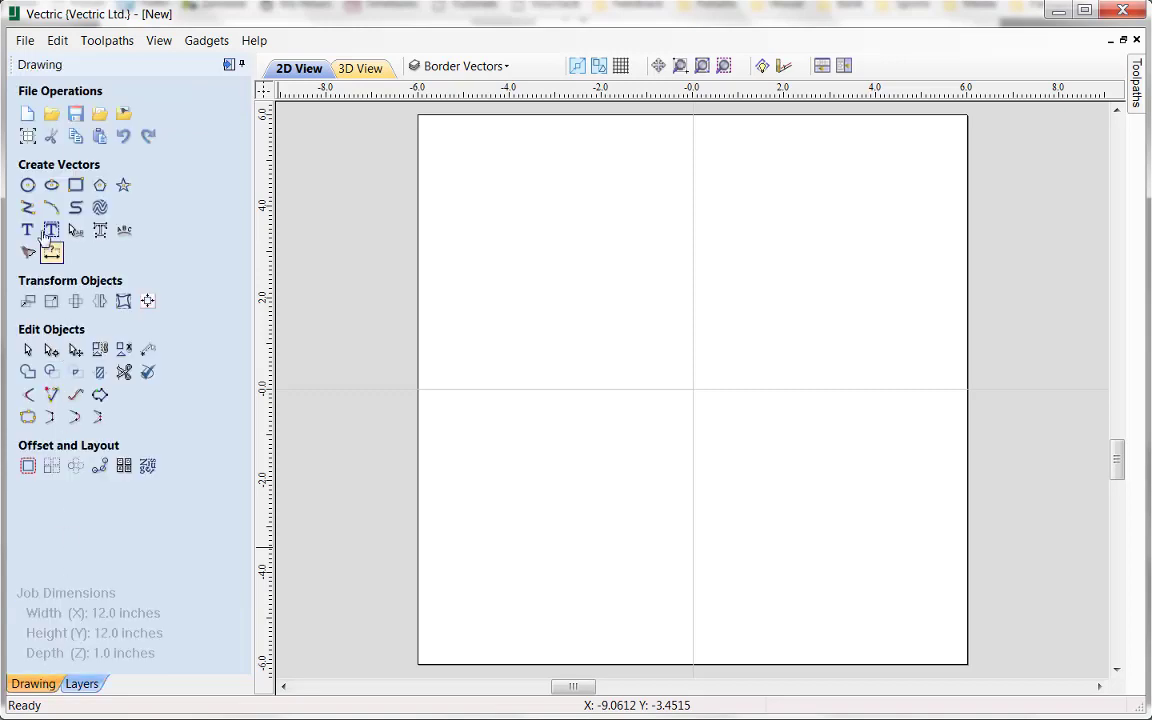
click(28, 187)
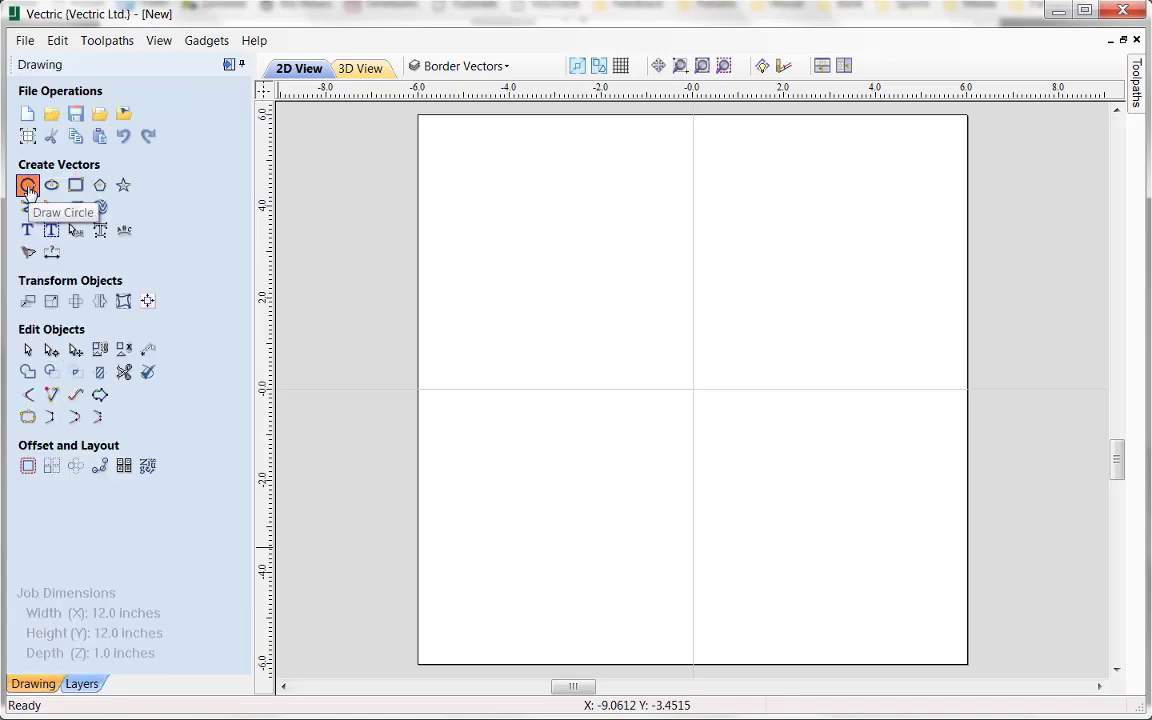
drag(639, 345, 599, 285)
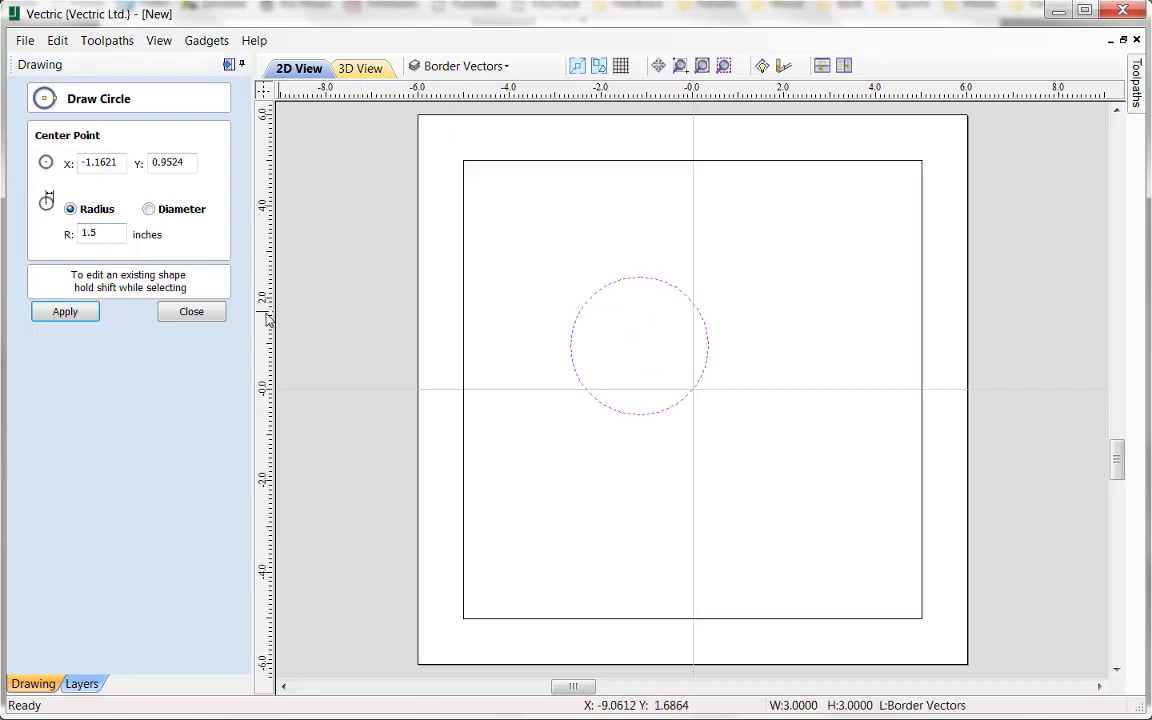
click(191, 312)
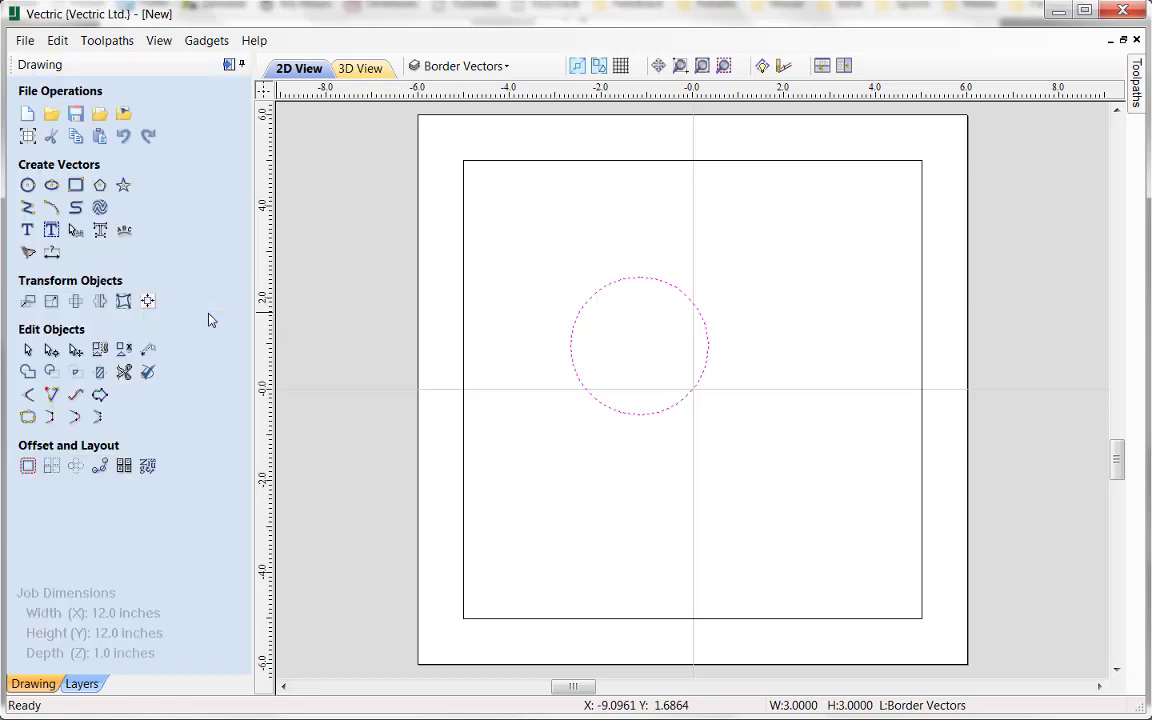
Return to the layers list and delete the circle inside the border rectangle
click(82, 684)
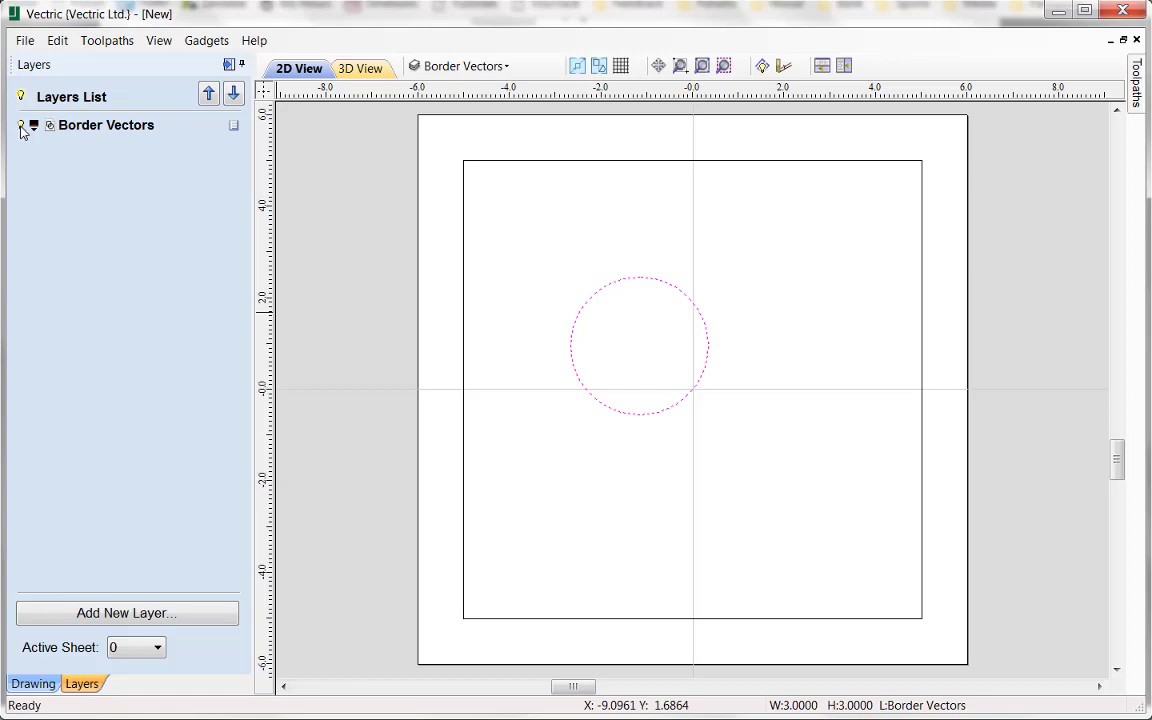
click(605, 440)
click(621, 416)
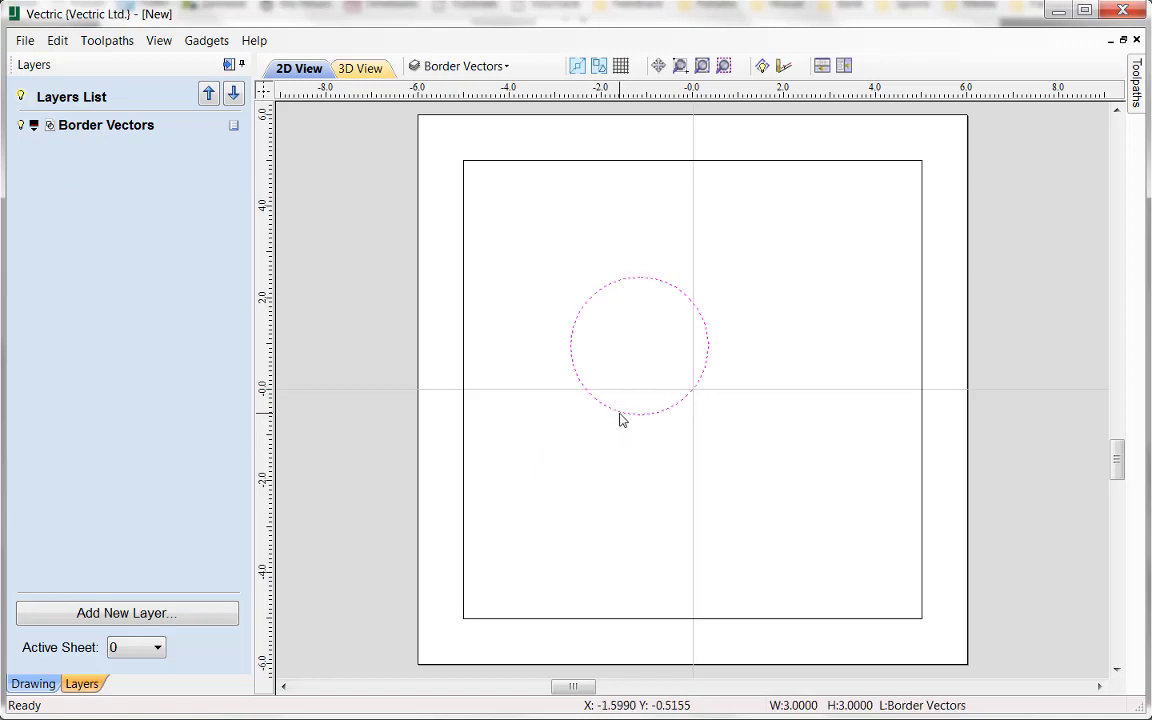
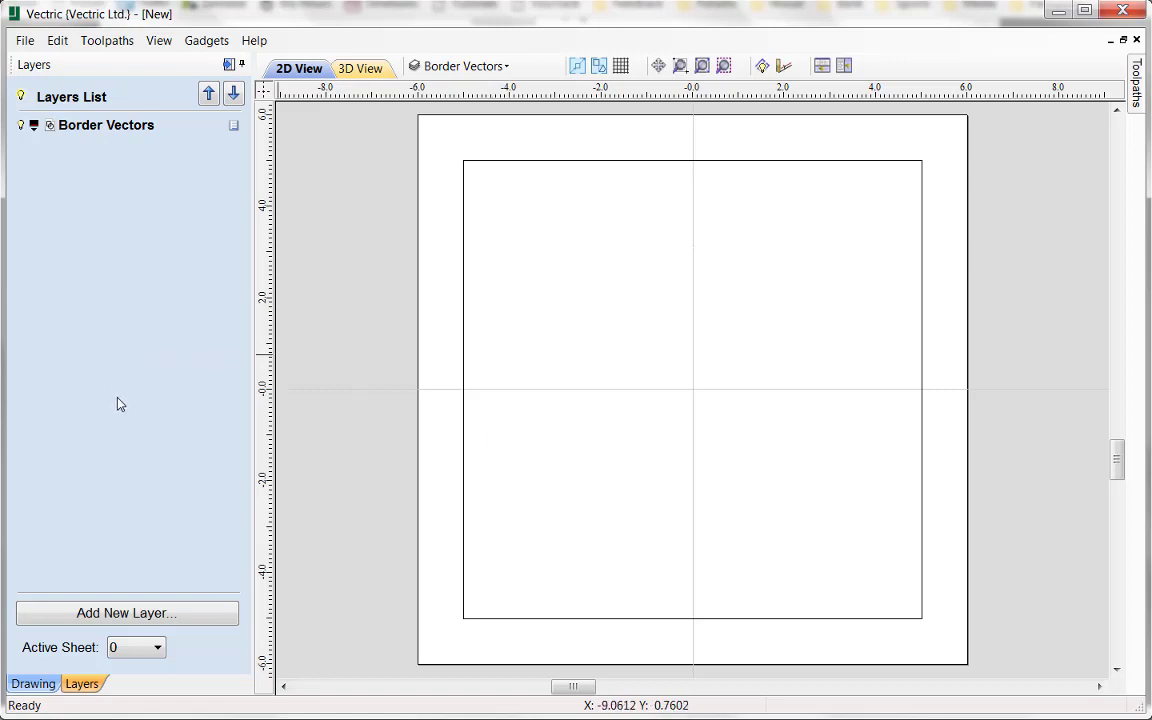
Add a second layer with its default name, then delete that empty layer
click(116, 614)
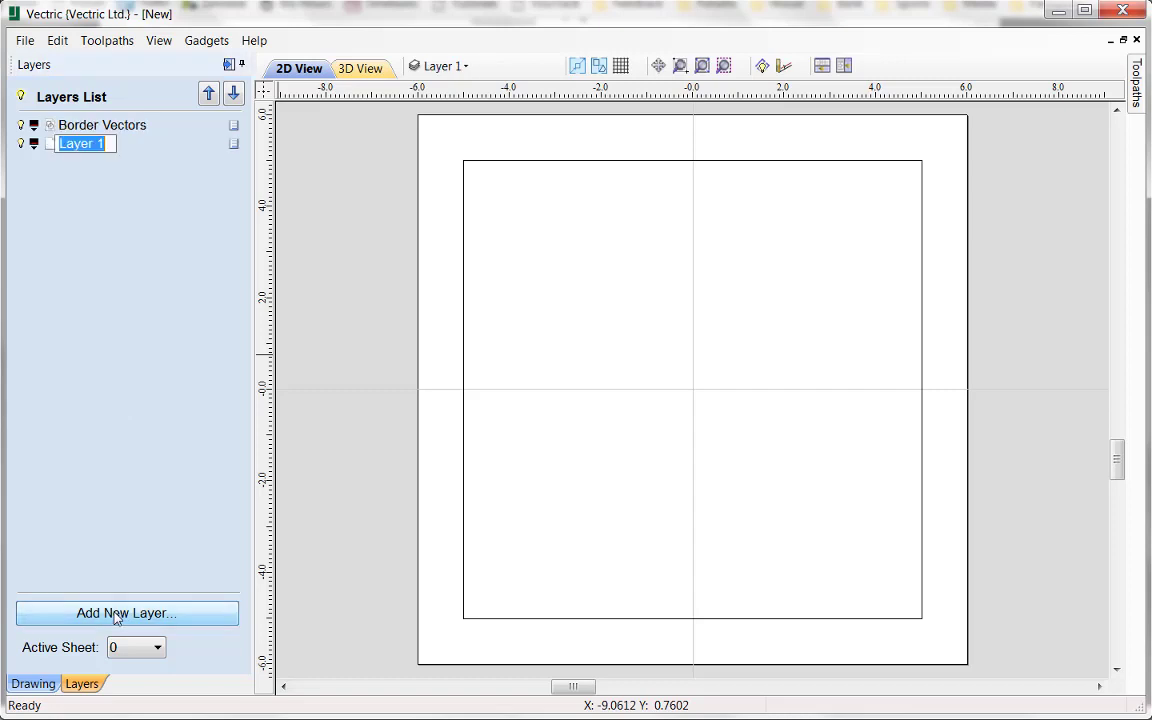
key(Return)
right_click(47, 150)
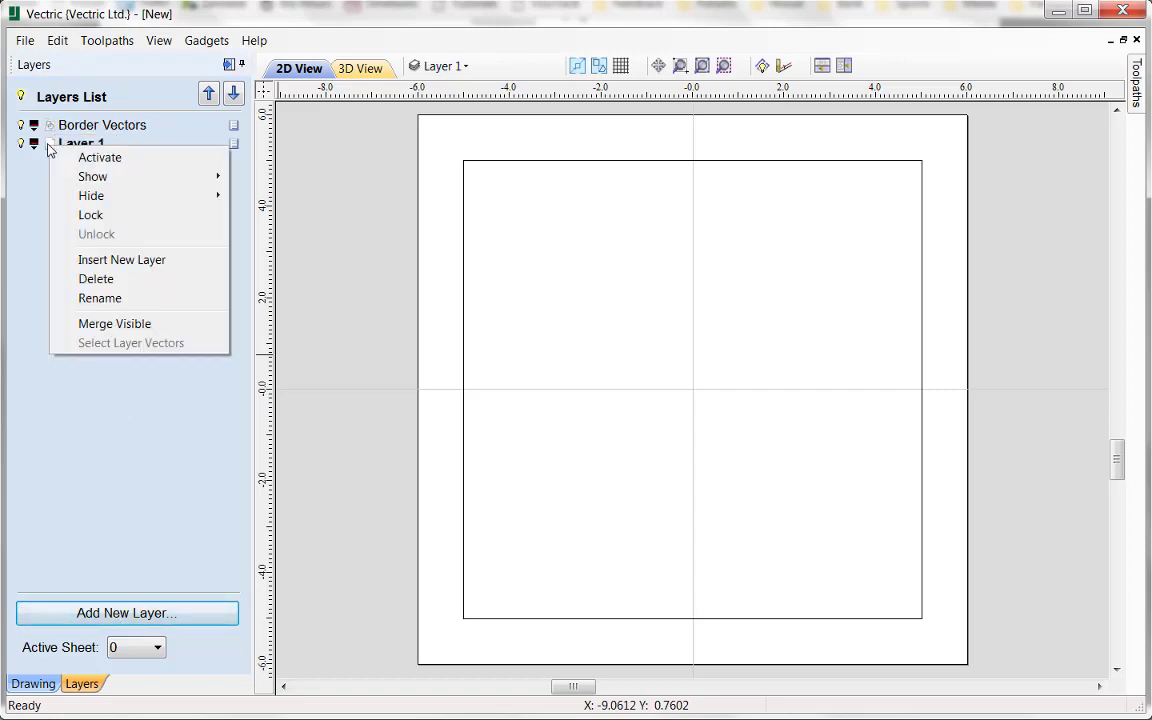
click(90, 275)
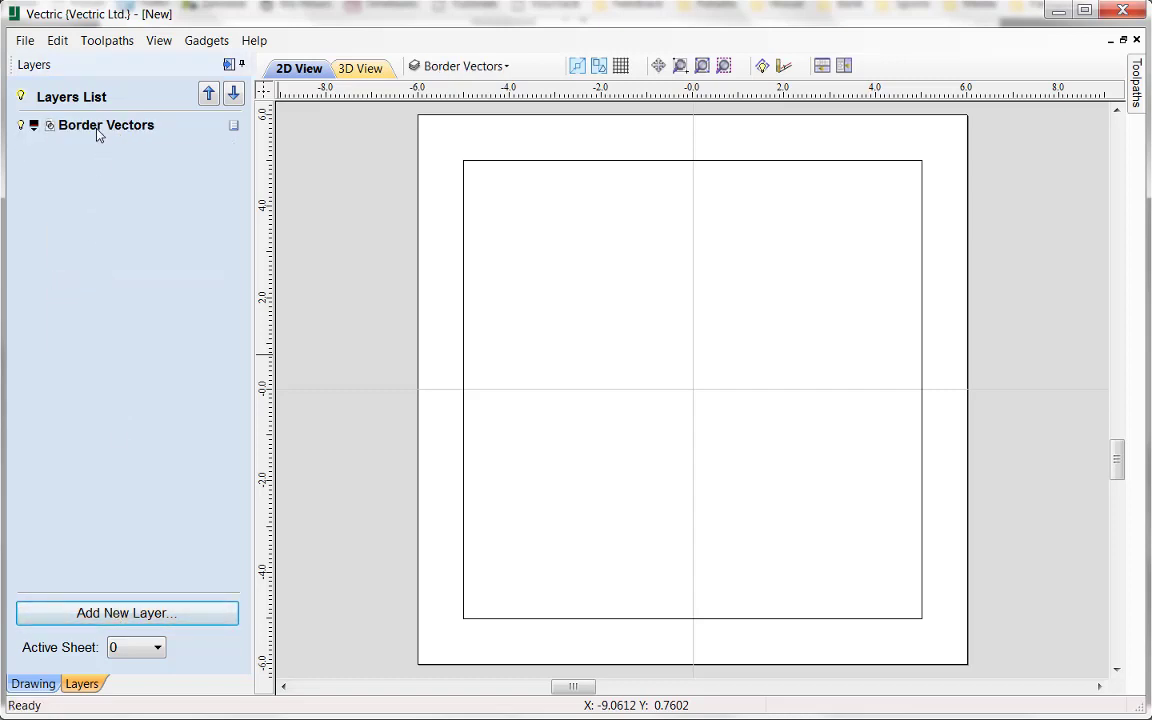
Insert a new layer above the Border Vectors layer and name it Star
right_click(125, 135)
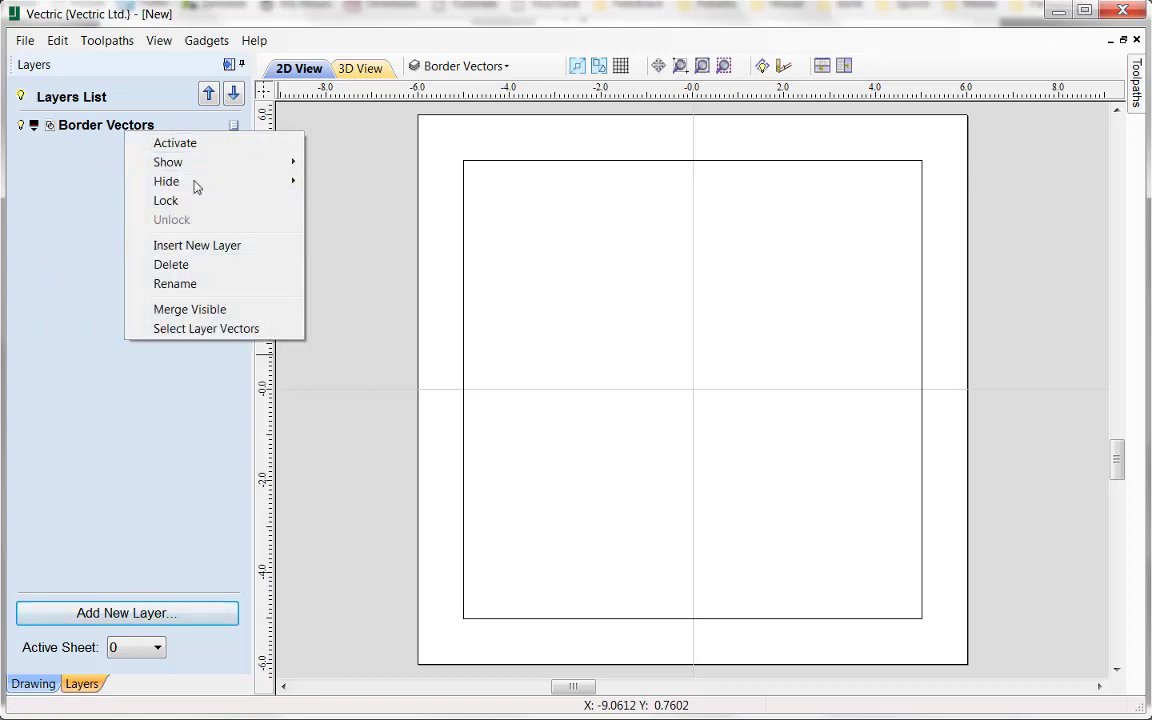
click(224, 22)
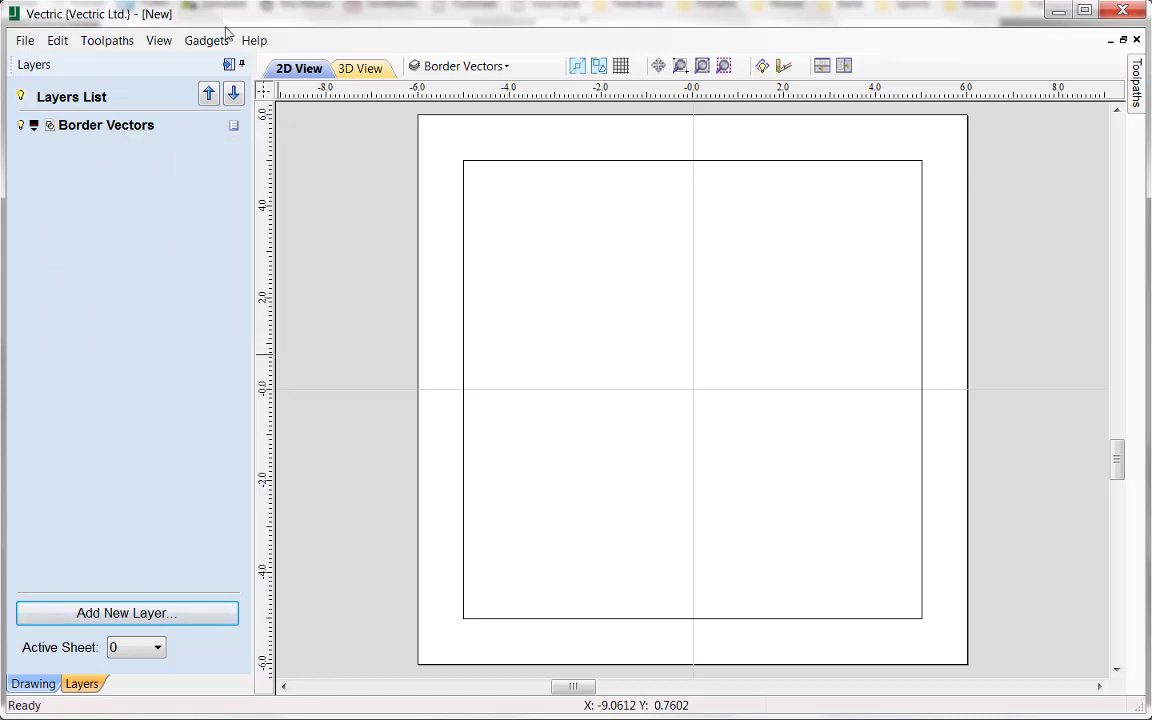
right_click(233, 131)
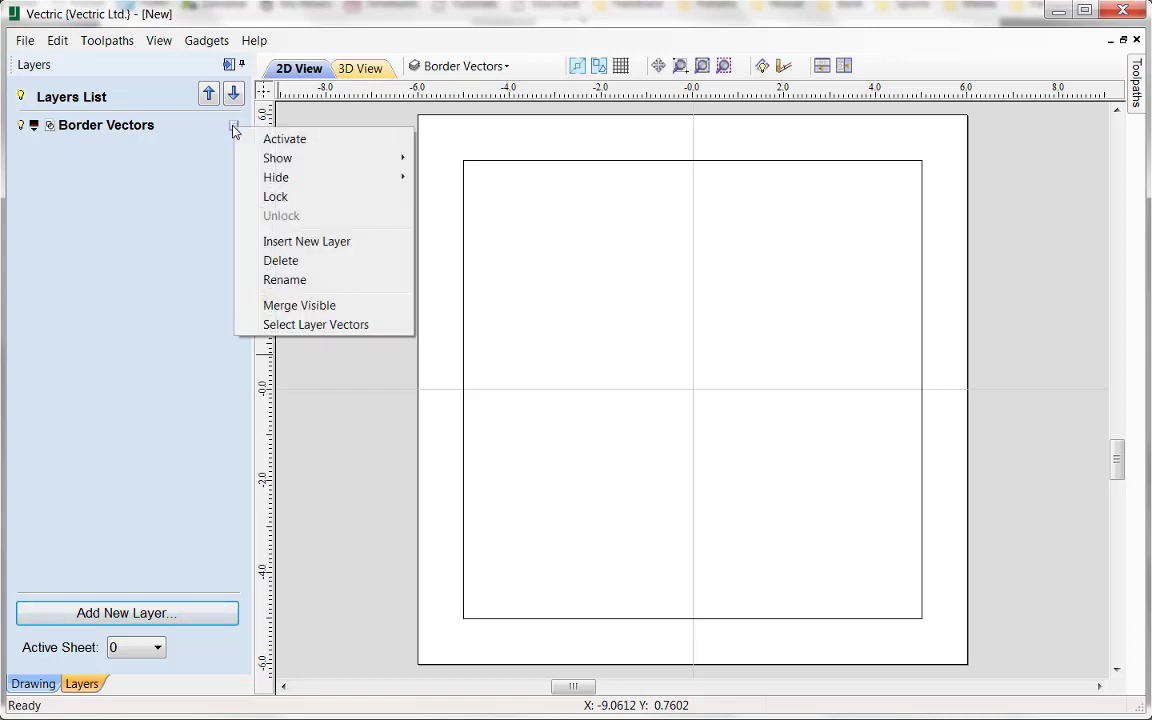
click(262, 240)
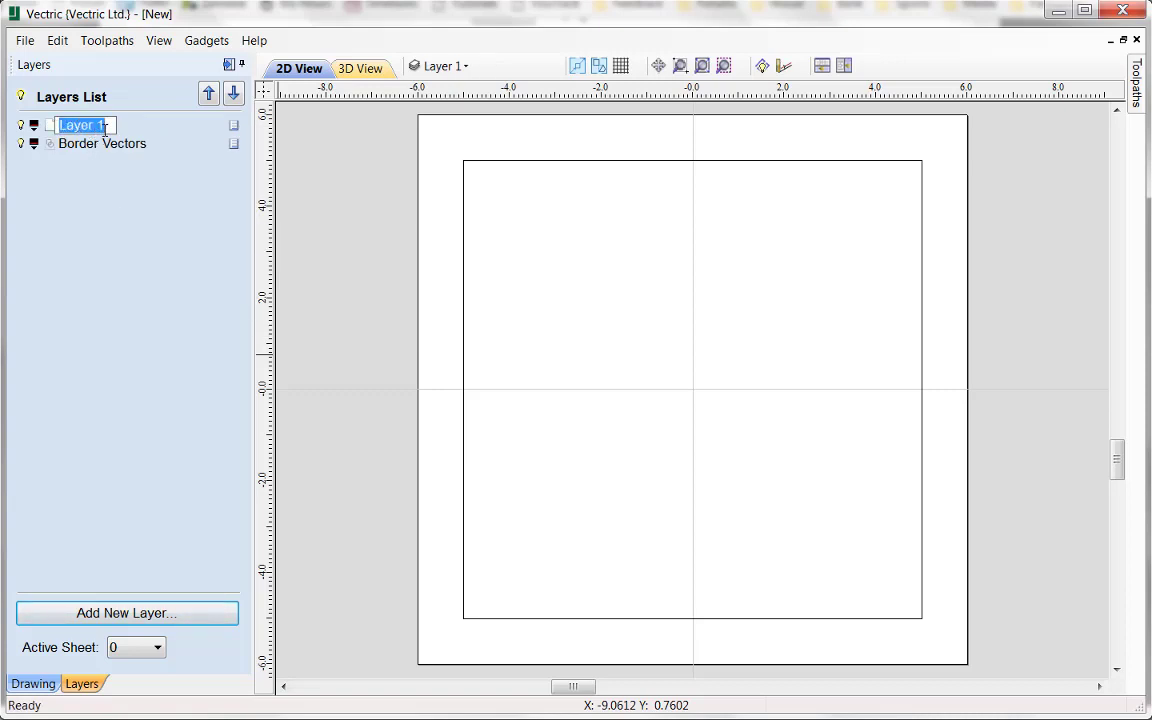
text(S)
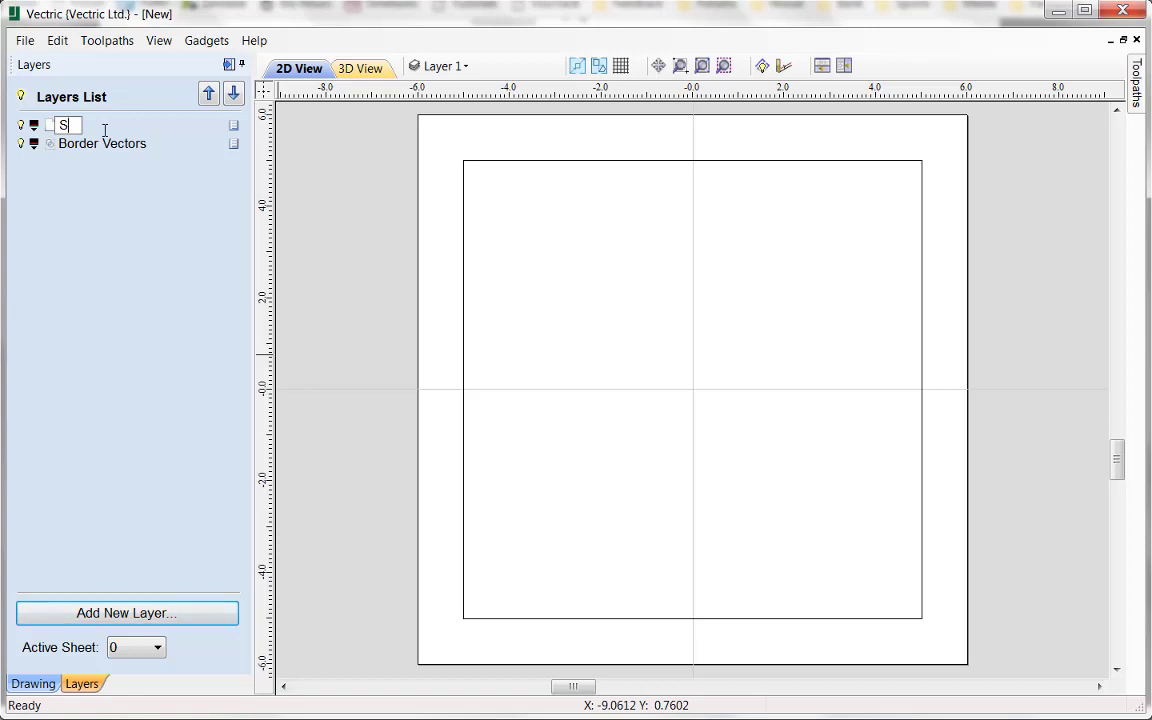
text(tar)
click(105, 250)
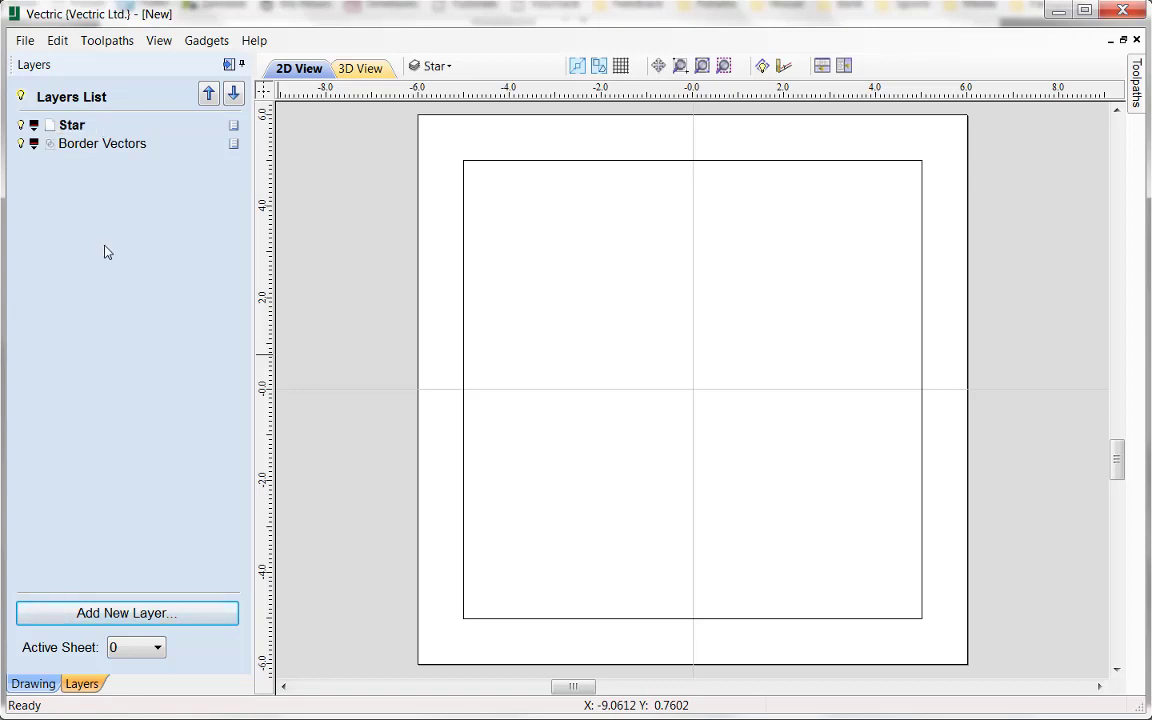
With the Star layer active, create a 5-point star centred at X 0, Y 0 with 3.0 inch outer radius and 38% inner radius
click(79, 149)
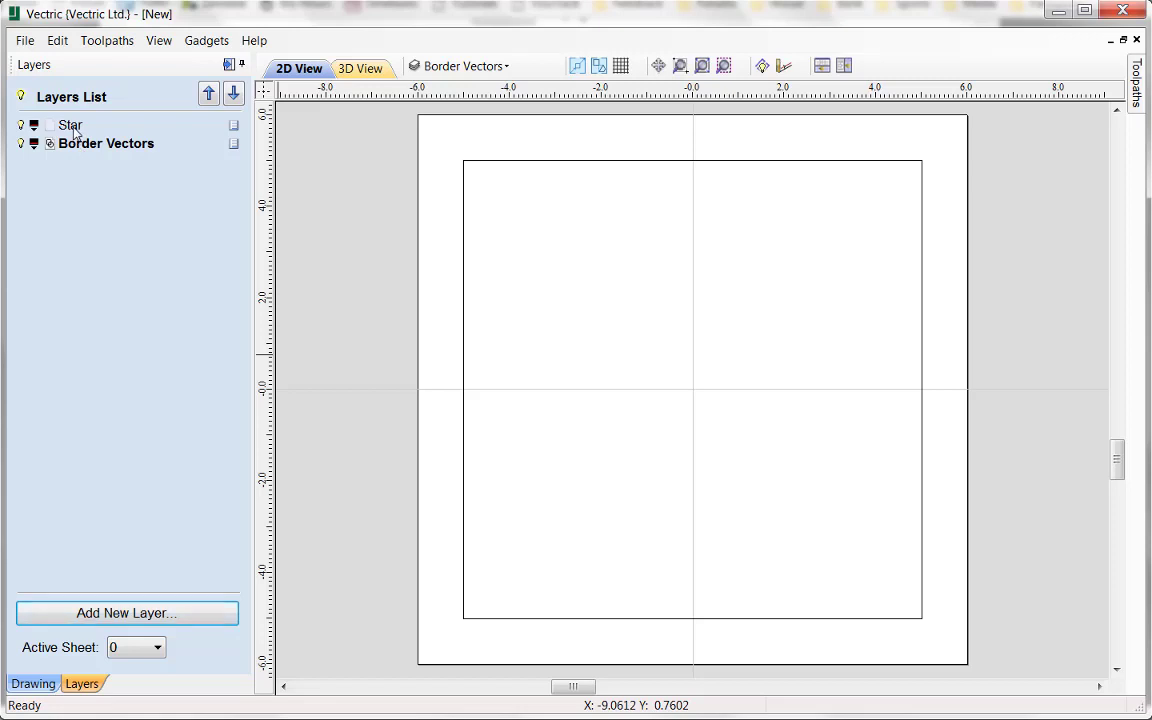
click(74, 130)
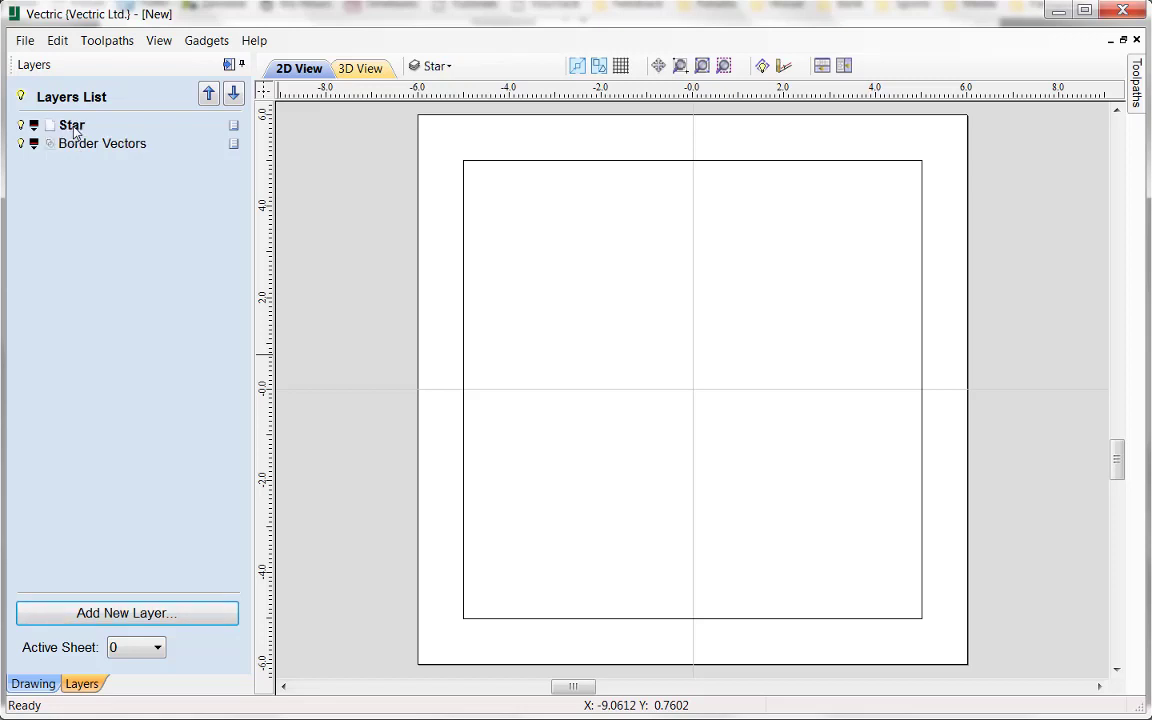
click(45, 686)
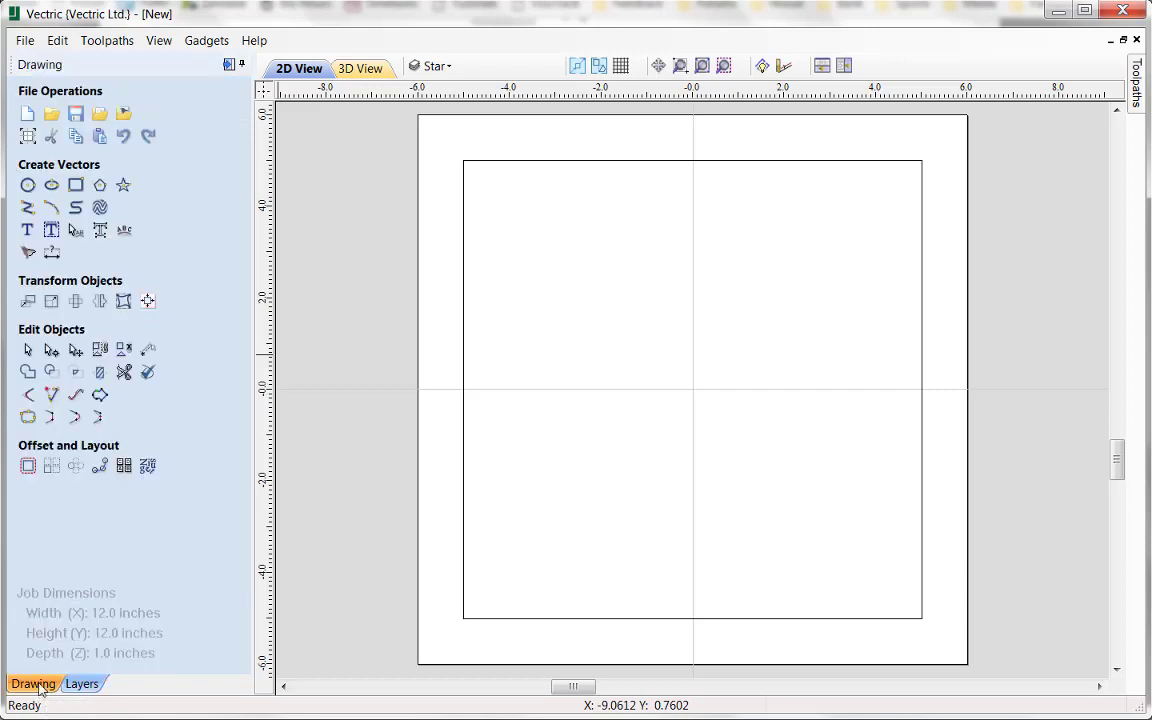
click(123, 186)
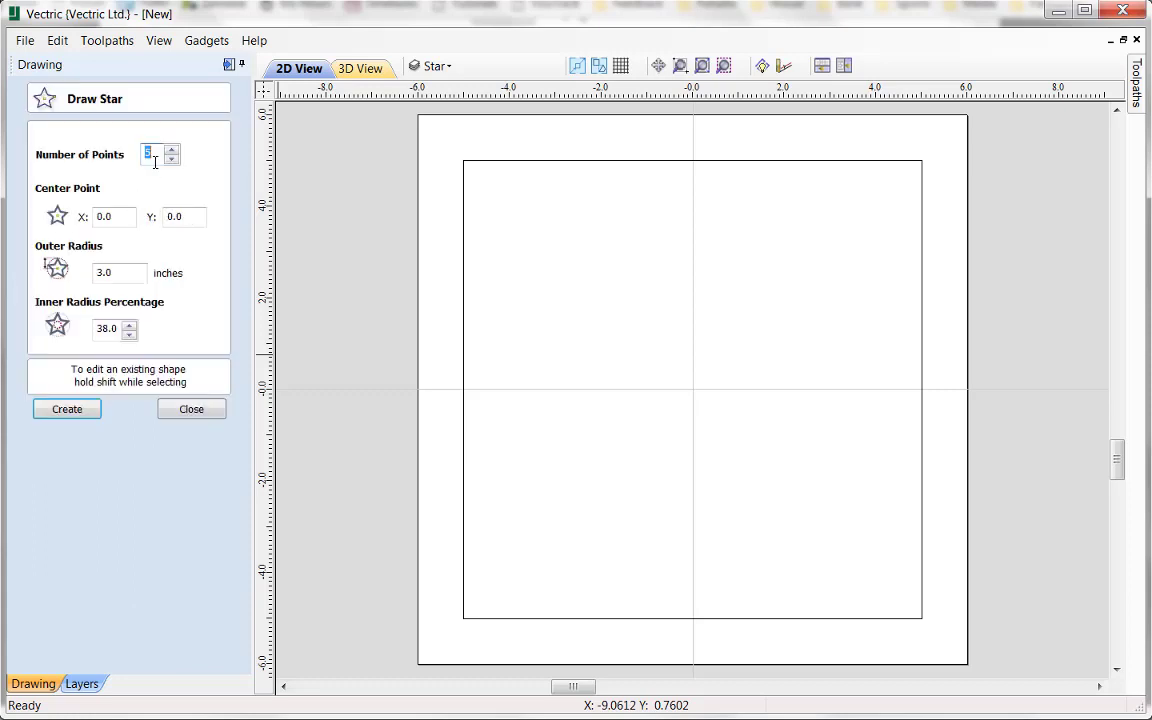
click(121, 273)
click(68, 410)
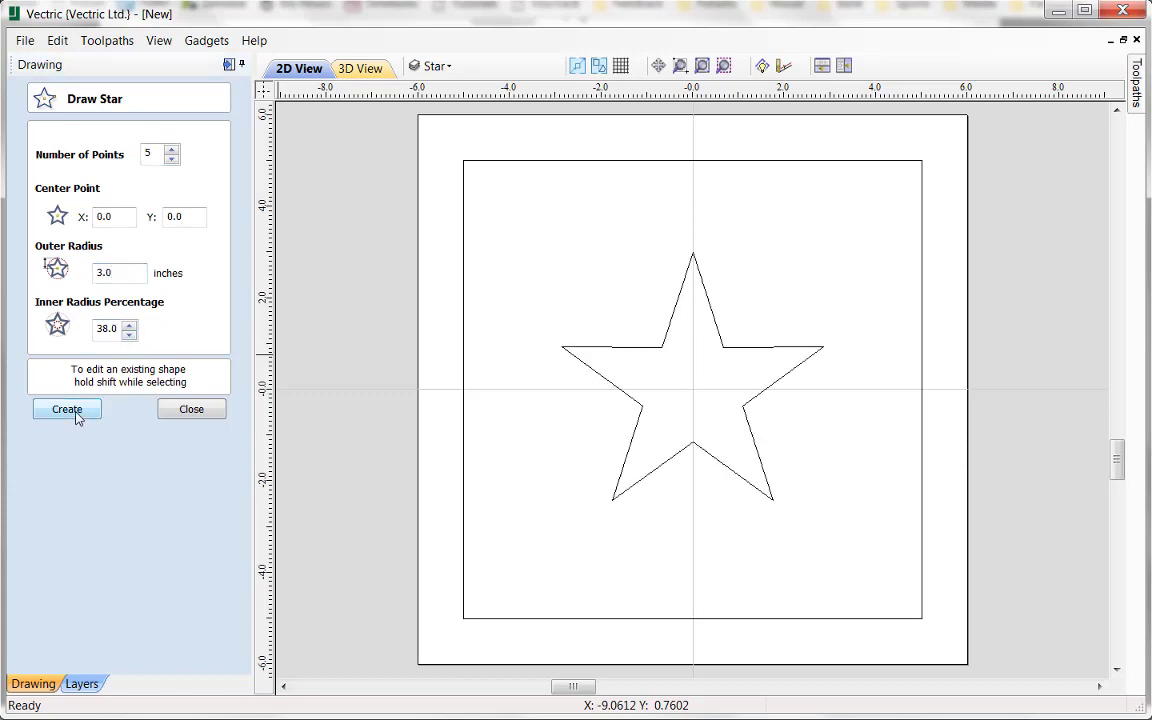
click(191, 410)
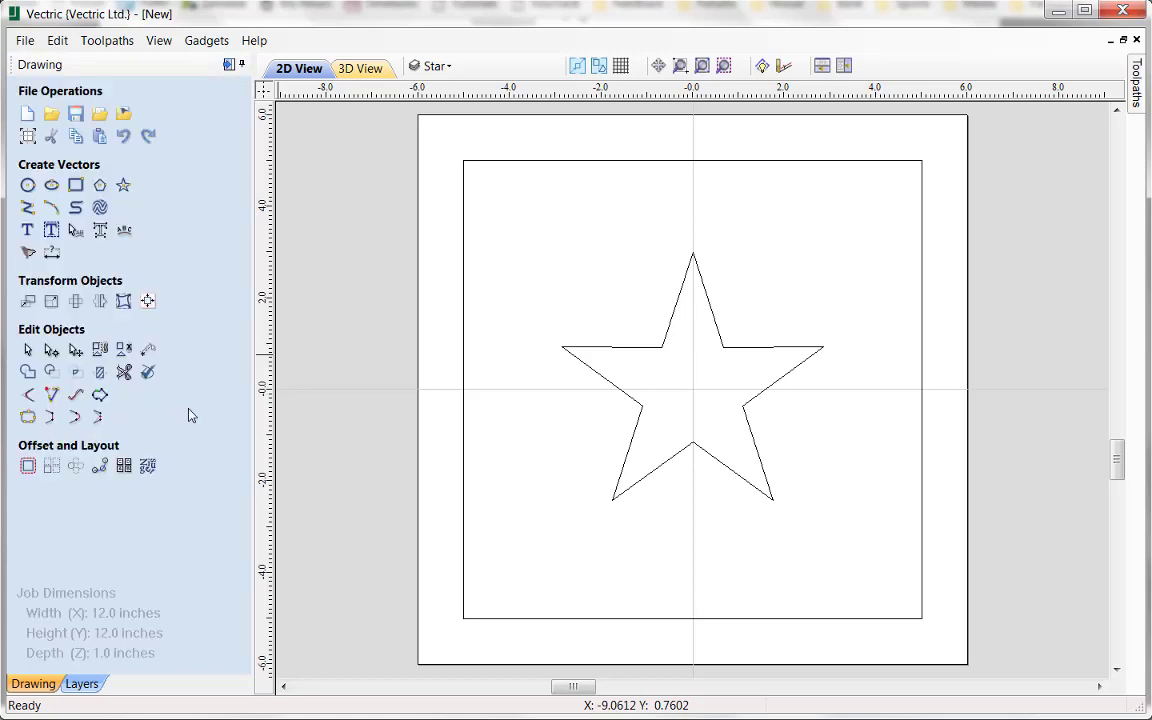
Return to the layers list and select the star and the border rectangle alternately to check which layer each is on
click(84, 686)
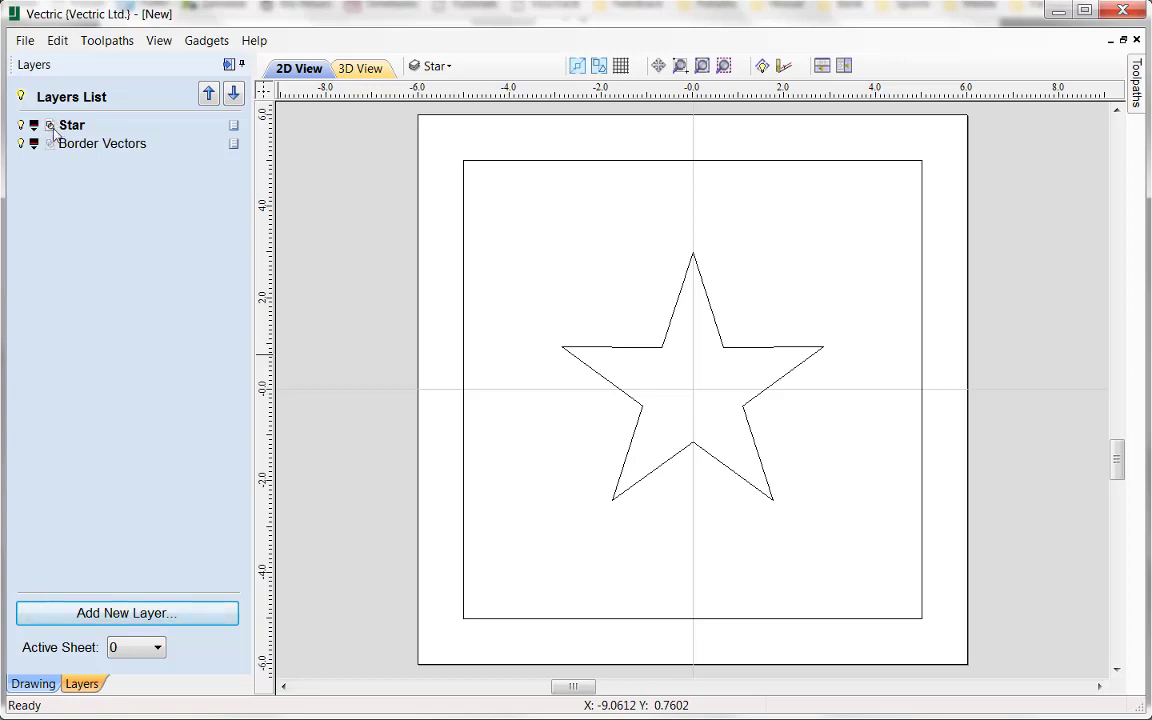
click(637, 355)
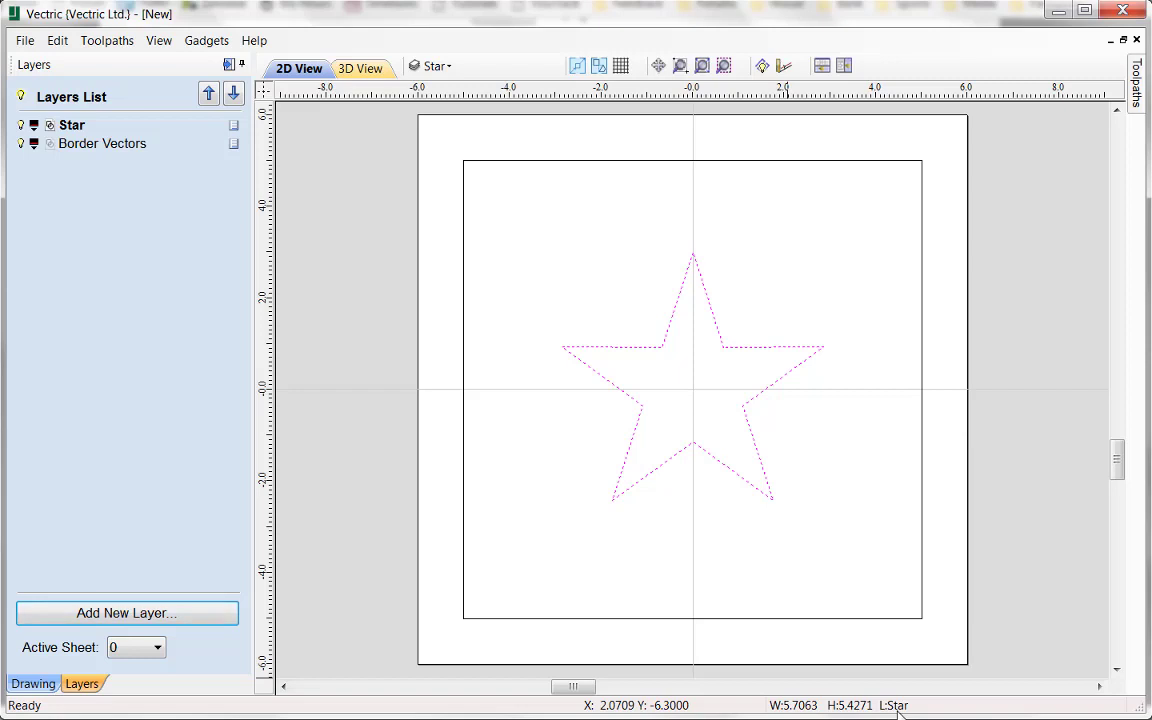
click(871, 619)
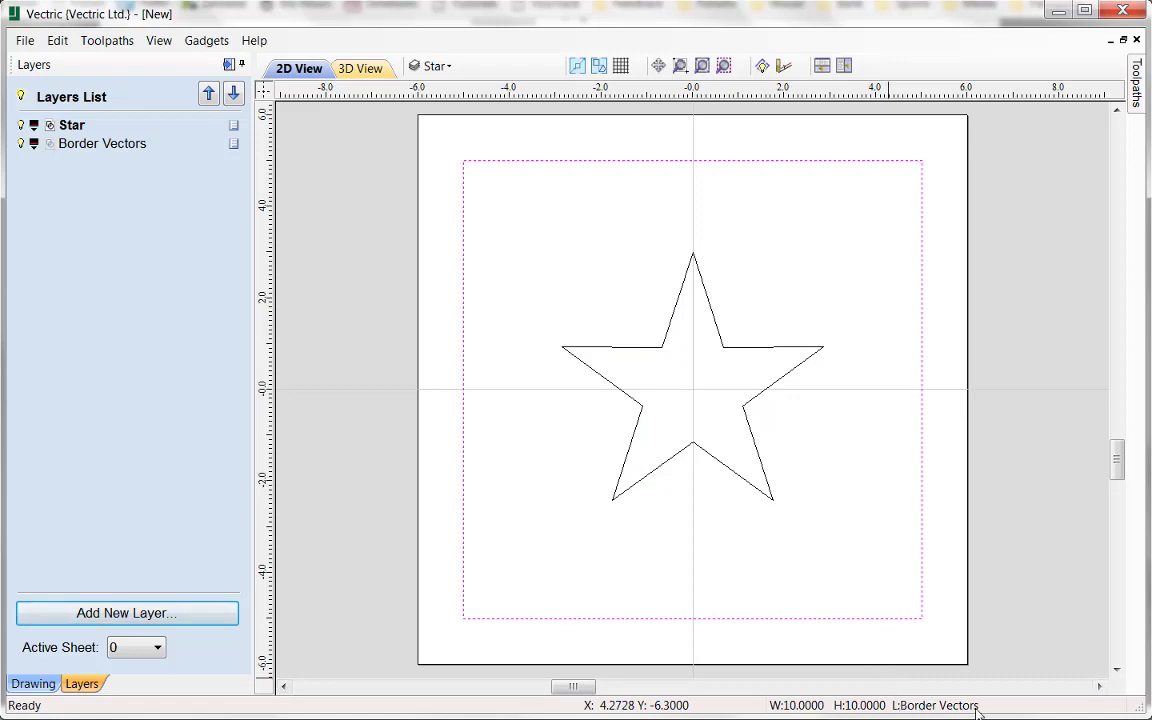
click(762, 494)
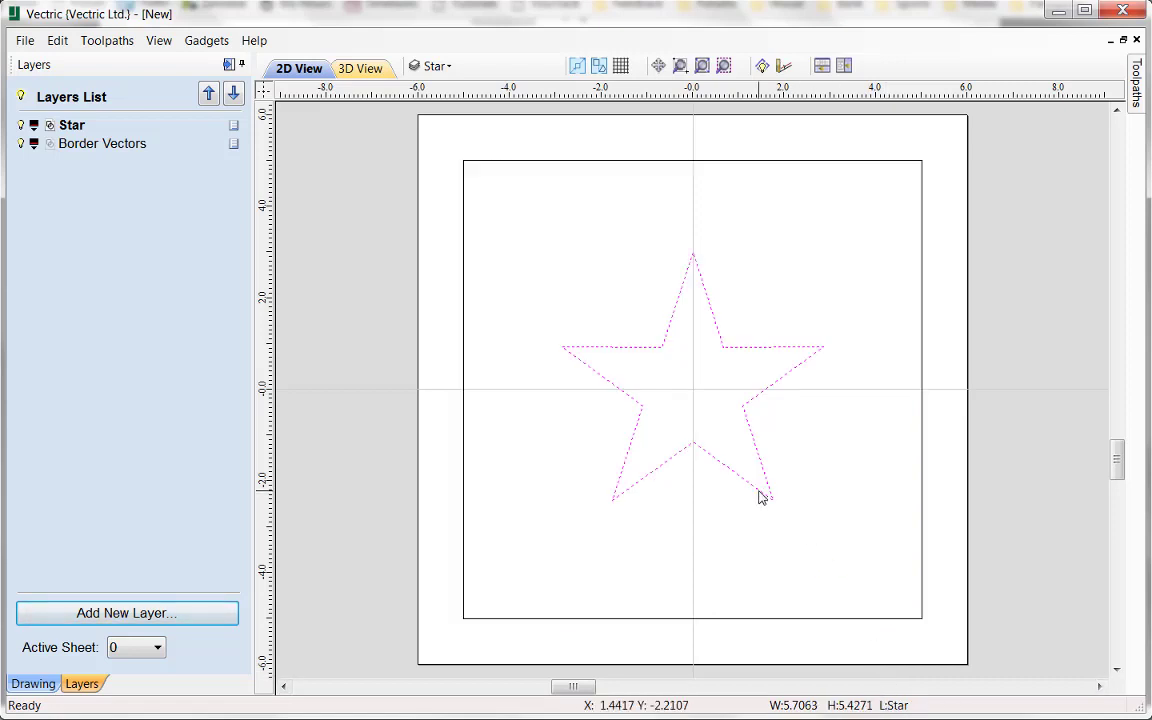
click(802, 621)
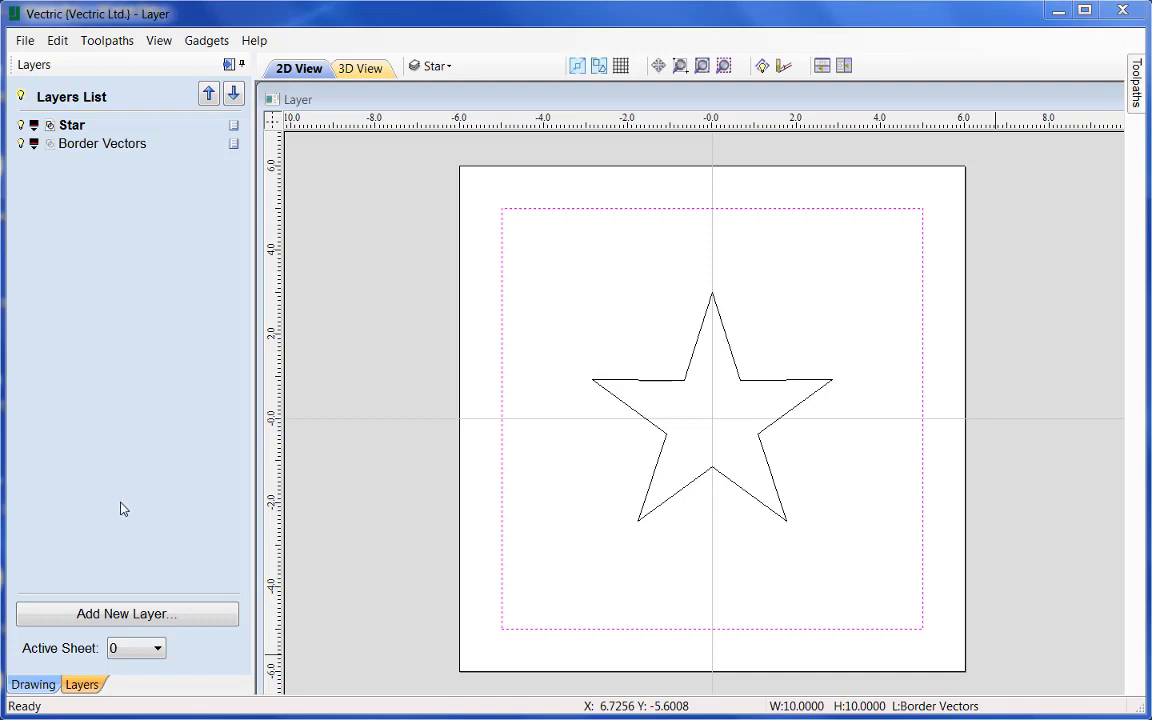
Change the Star layer's colour to golden yellow and clear the selection of the border rectangle
click(34, 126)
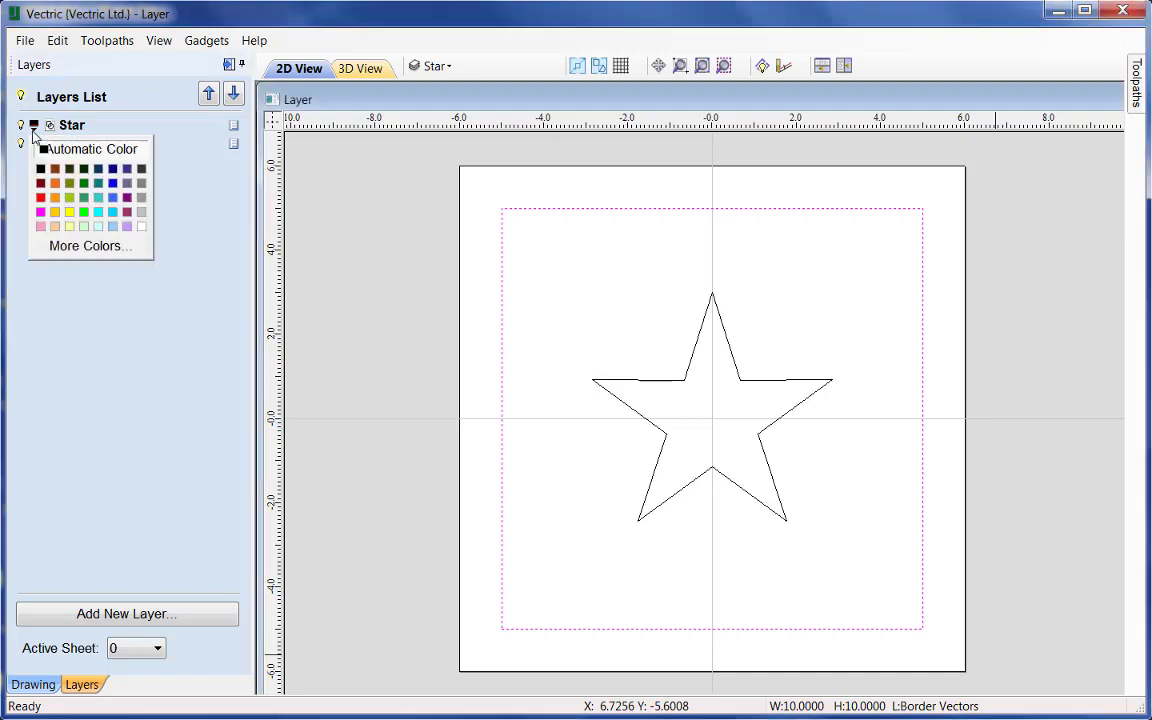
click(57, 215)
click(550, 361)
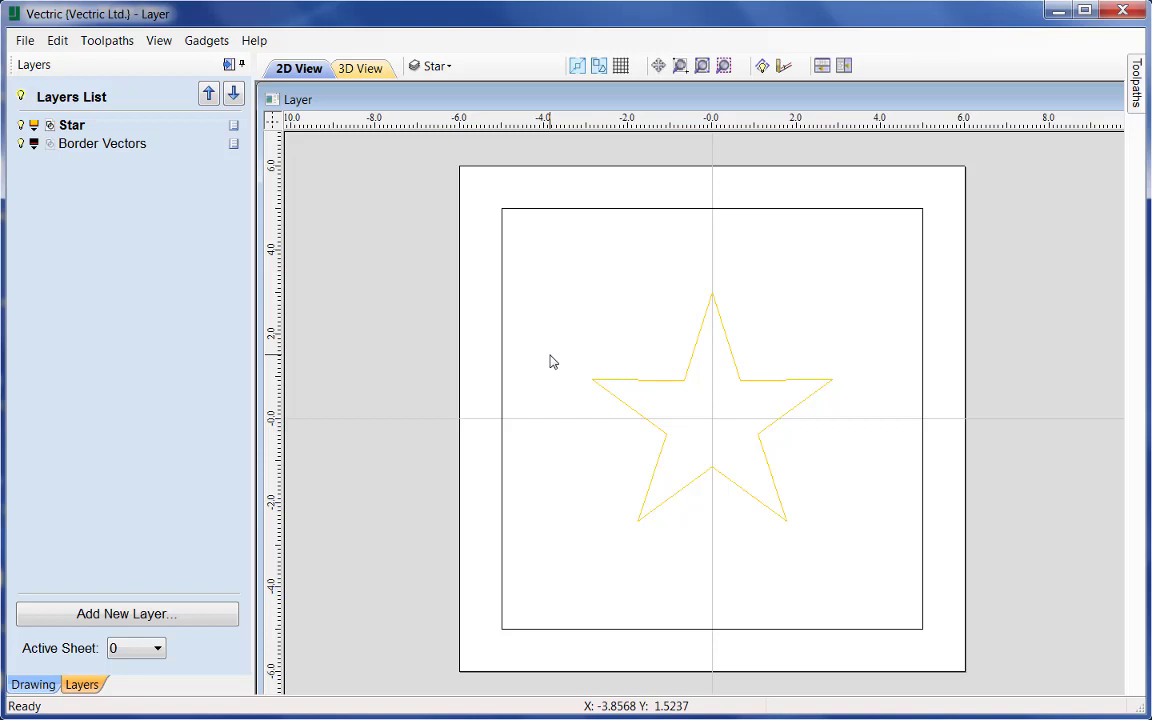
Create a circle of 0.5 inch diameter centred at X 0.0, Y 4.0, above the star's upper point
click(36, 684)
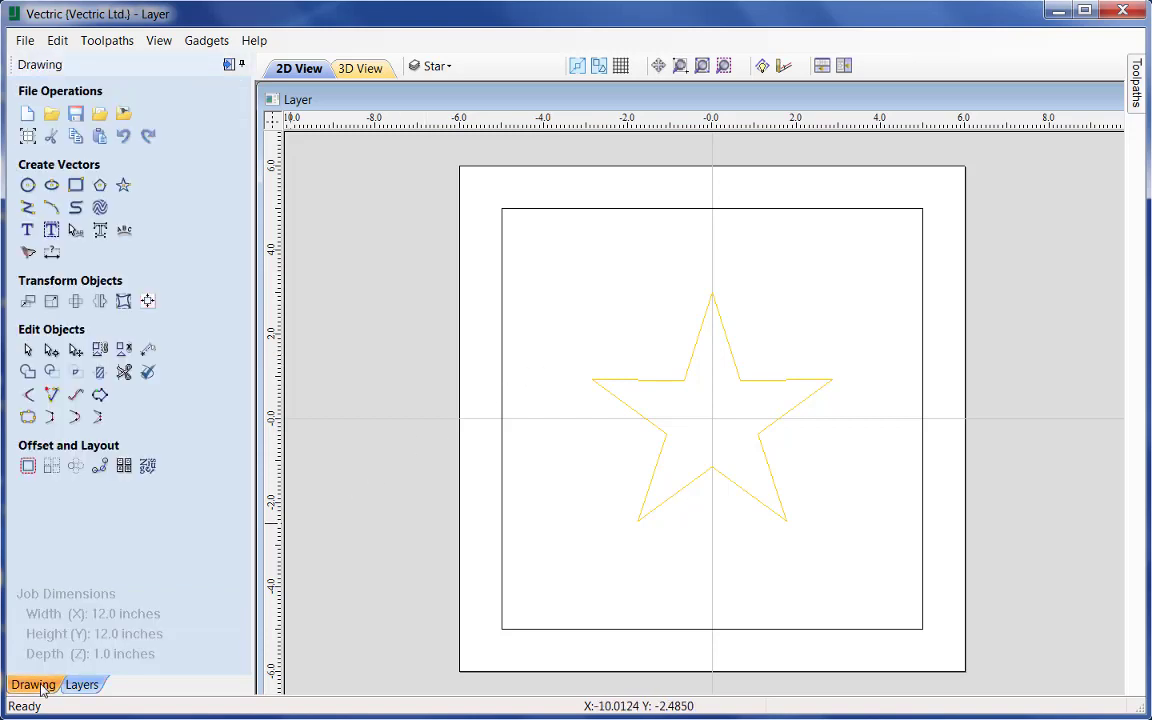
click(28, 186)
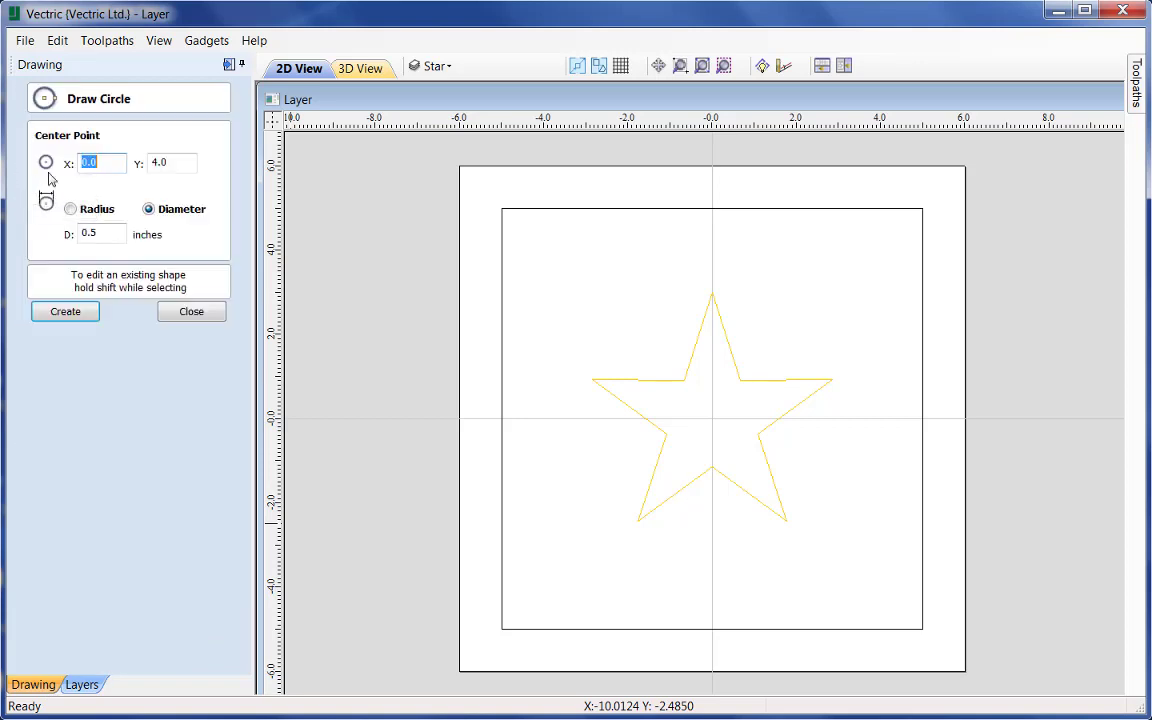
click(99, 166)
click(157, 162)
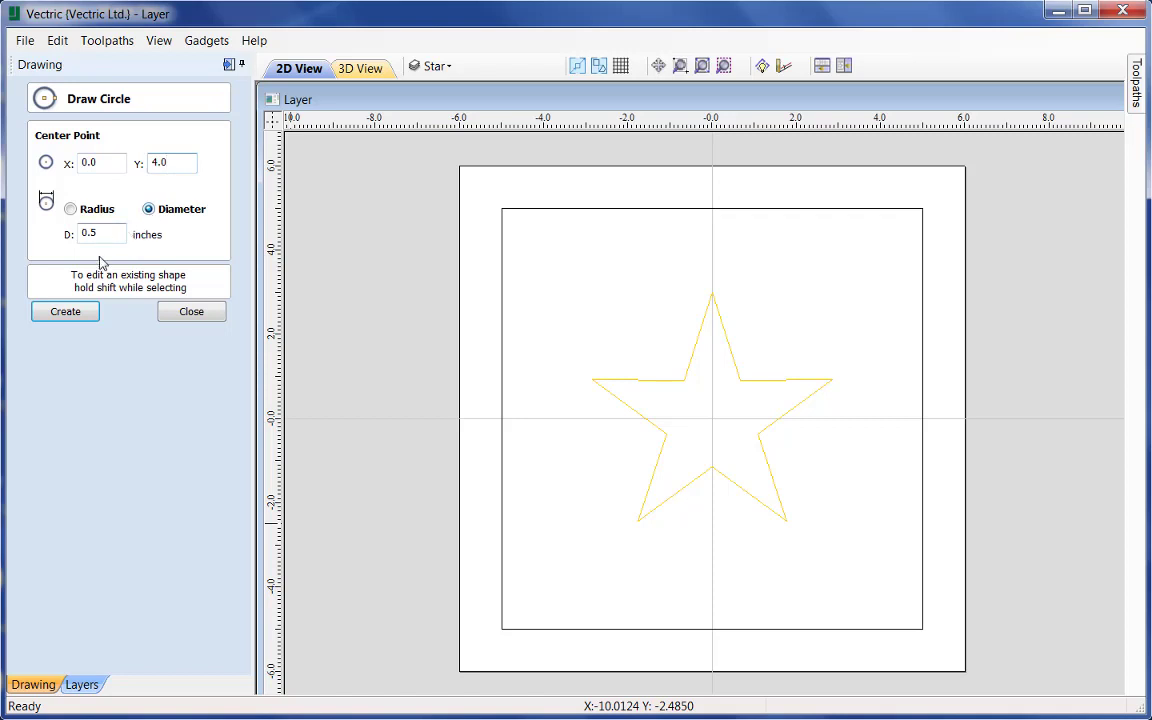
click(70, 312)
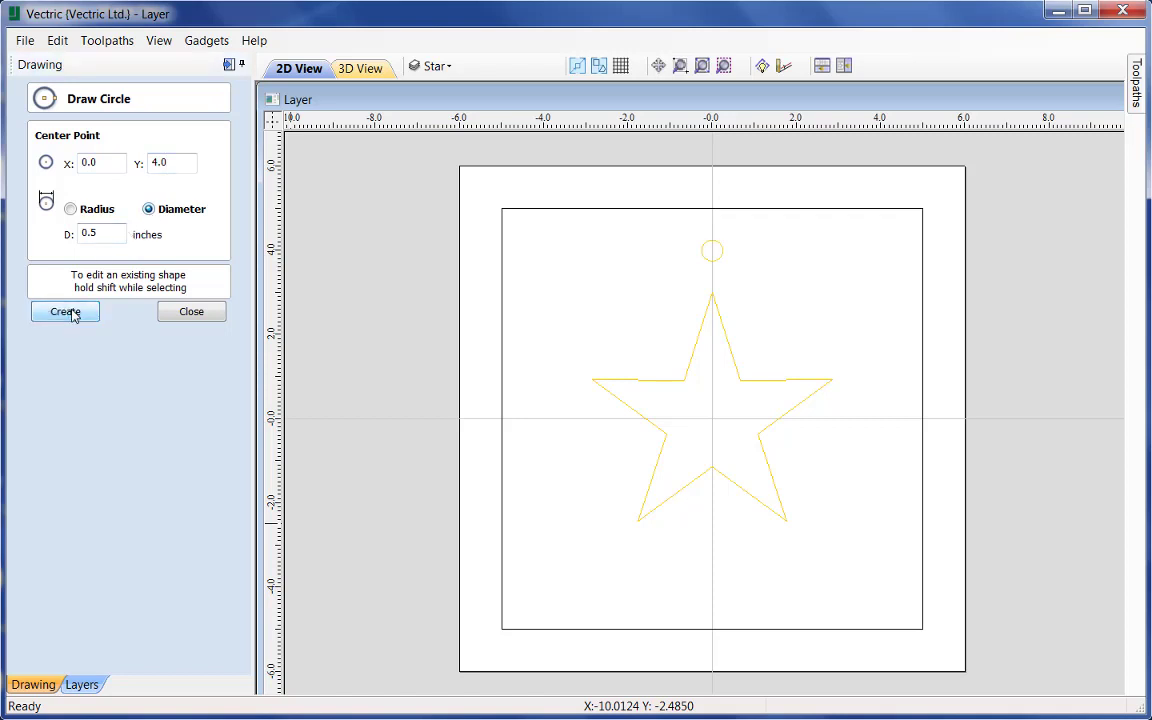
click(186, 313)
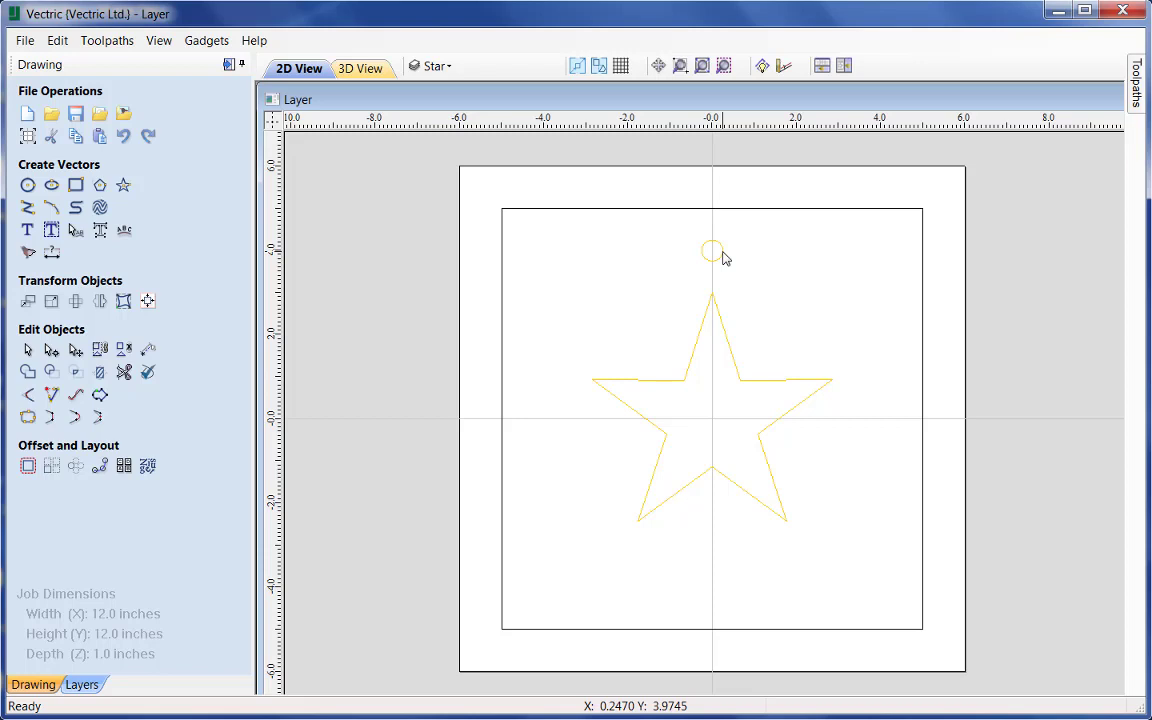
Move the small circle to a new layer named Circles with blue drawing colour, making the new layer active
click(725, 258)
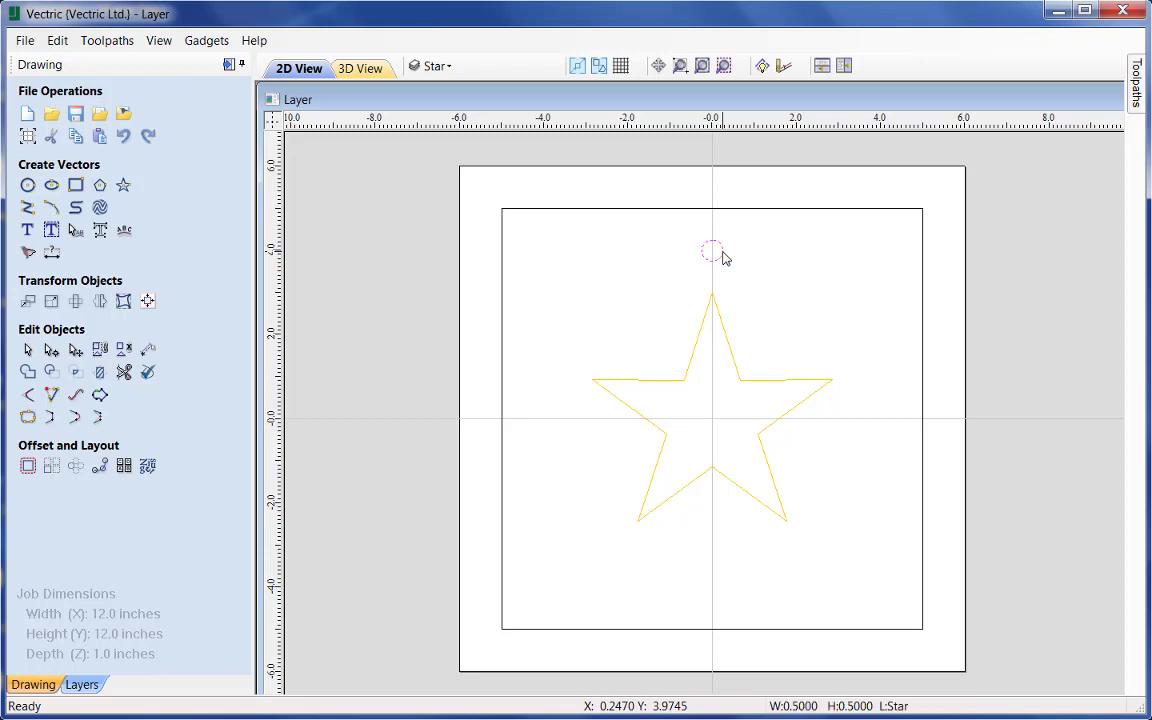
right_click(725, 258)
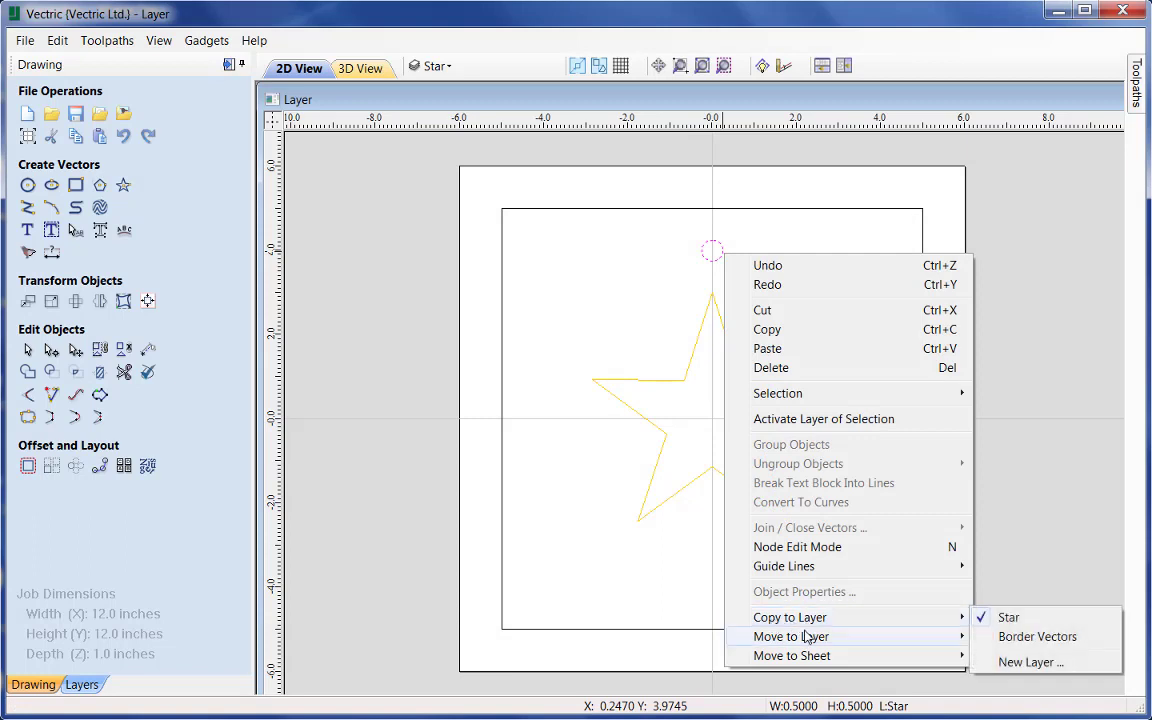
mouse_move(801, 624)
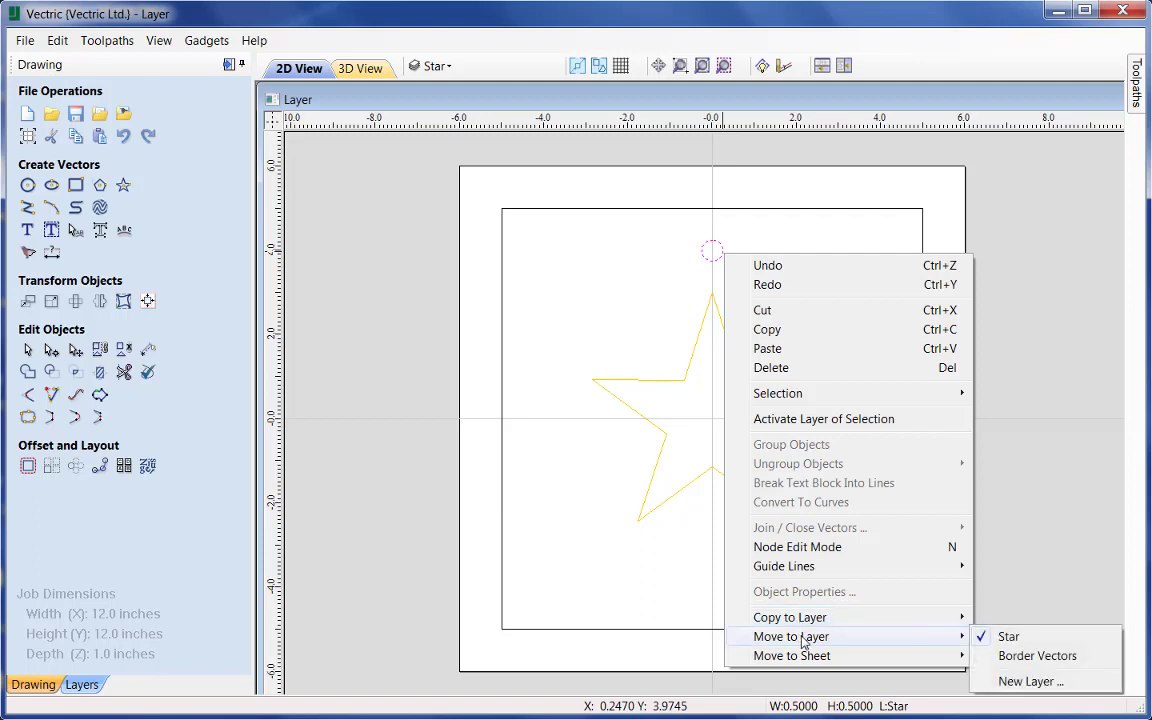
click(1033, 682)
drag(578, 313, 452, 317)
text(Circles)
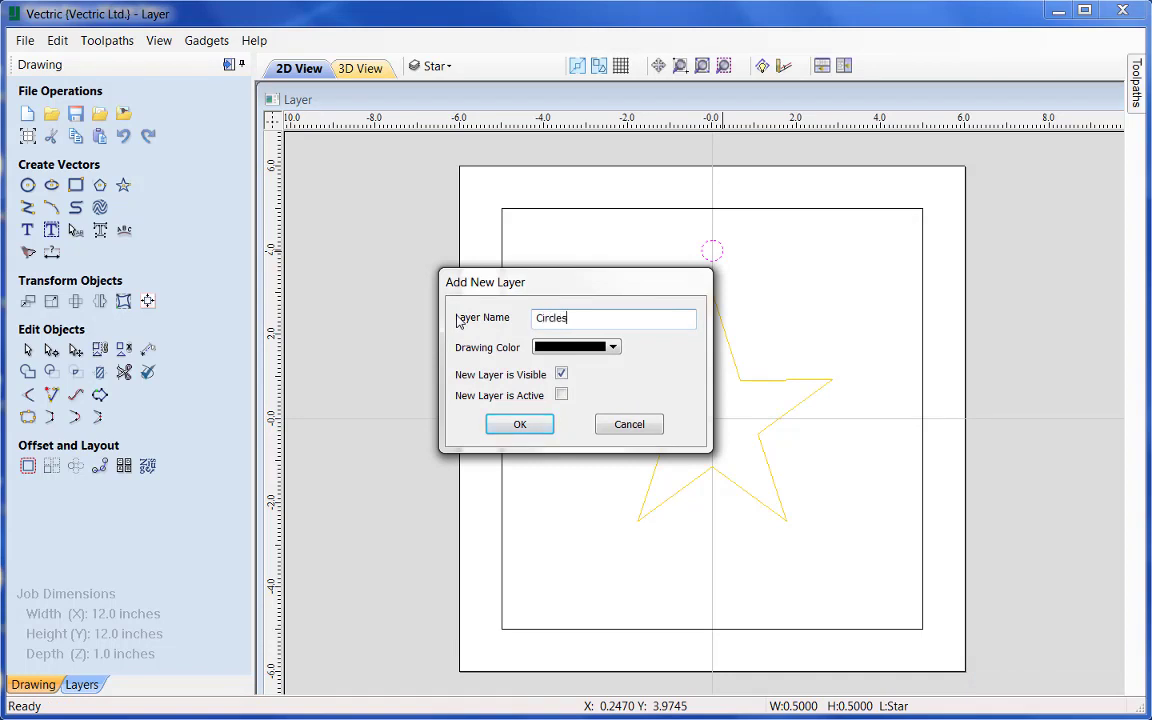
click(594, 346)
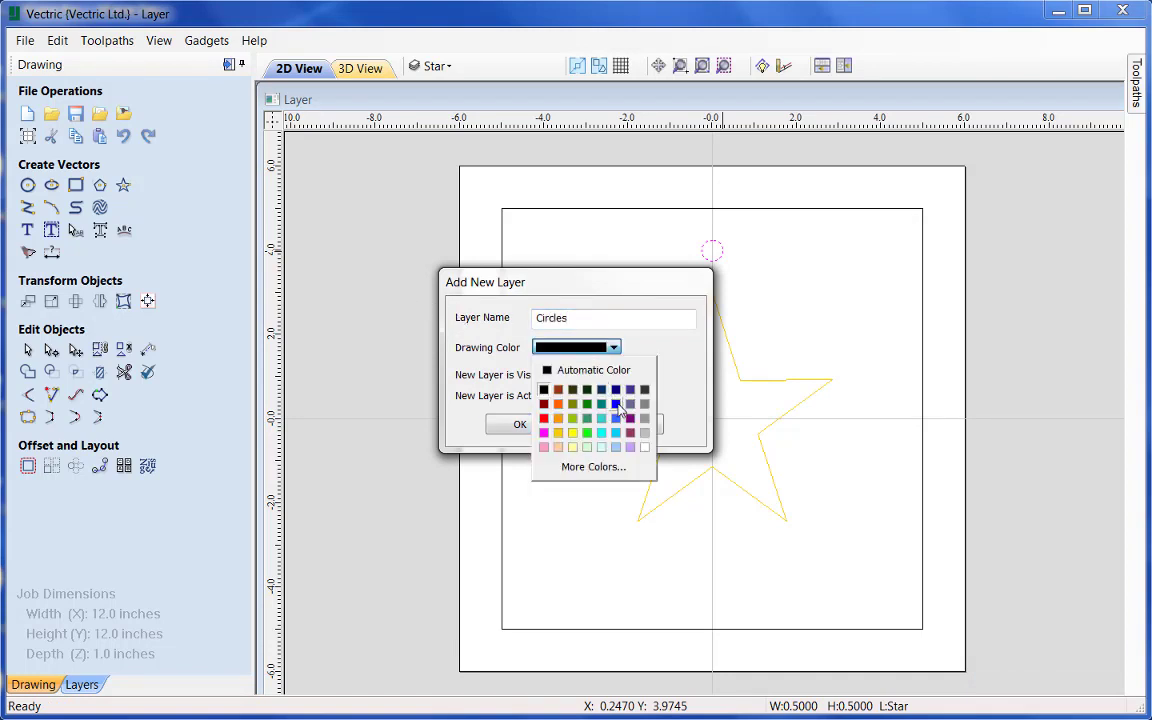
click(615, 403)
click(561, 395)
click(520, 425)
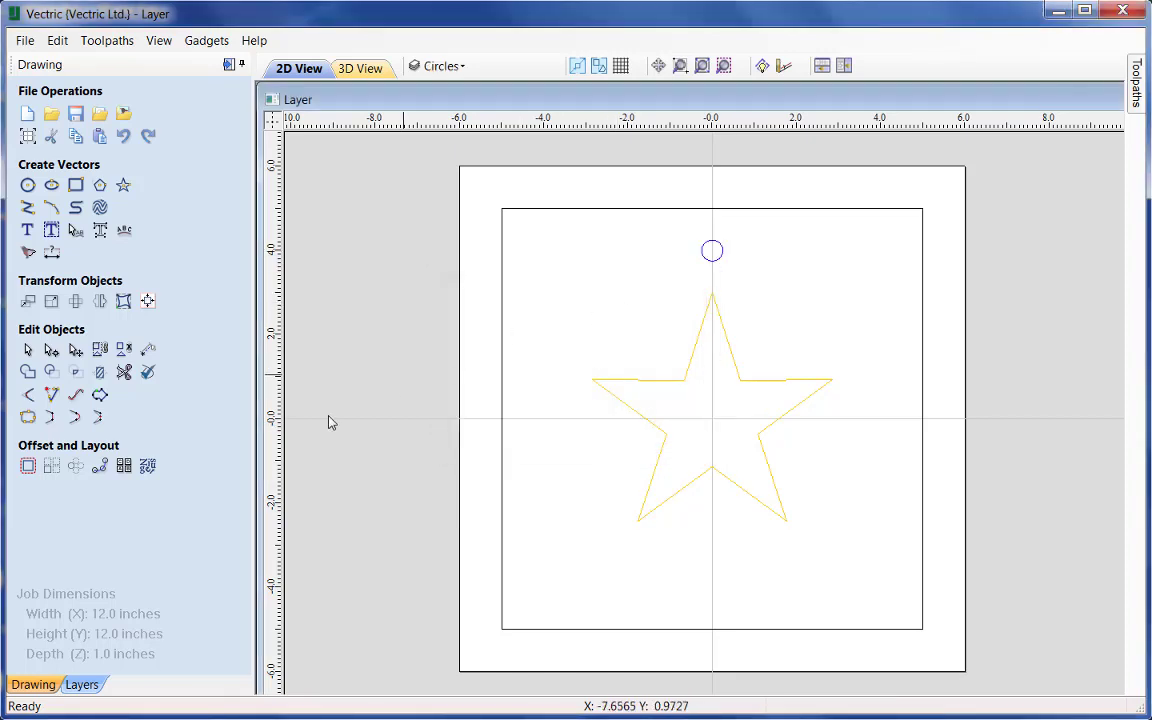
Make the Star layer active in the layers list, then place a copy of the small circle at about X 1.9, Y 3.1
click(82, 685)
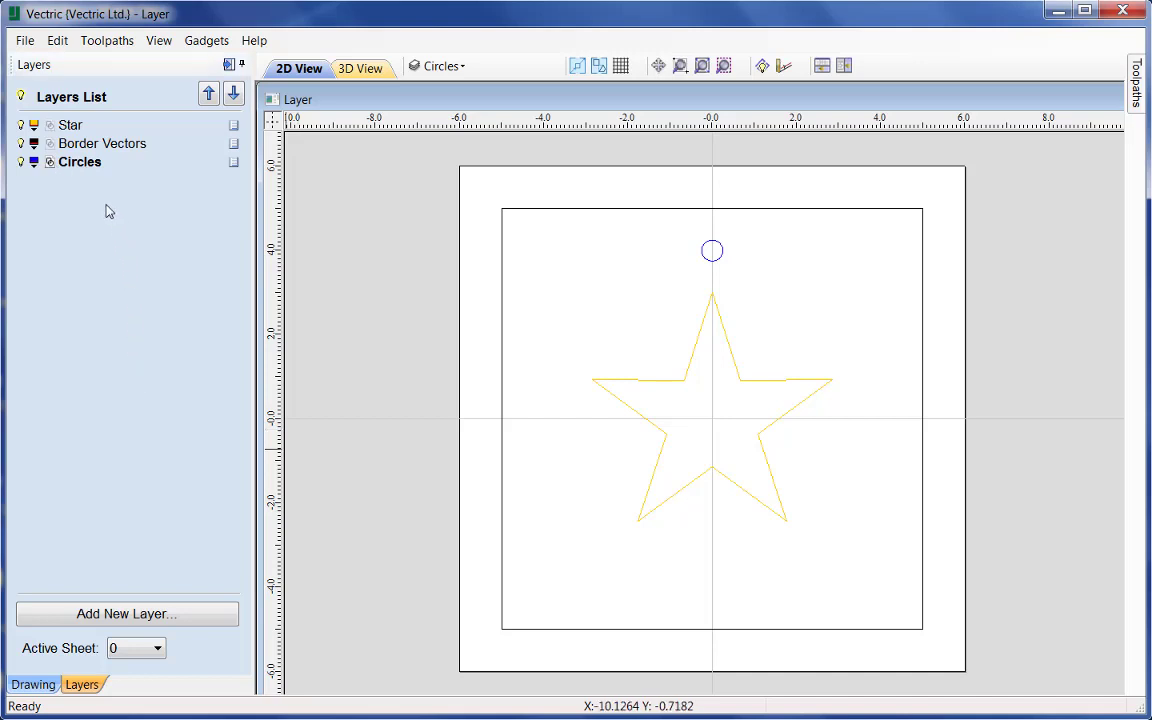
click(70, 125)
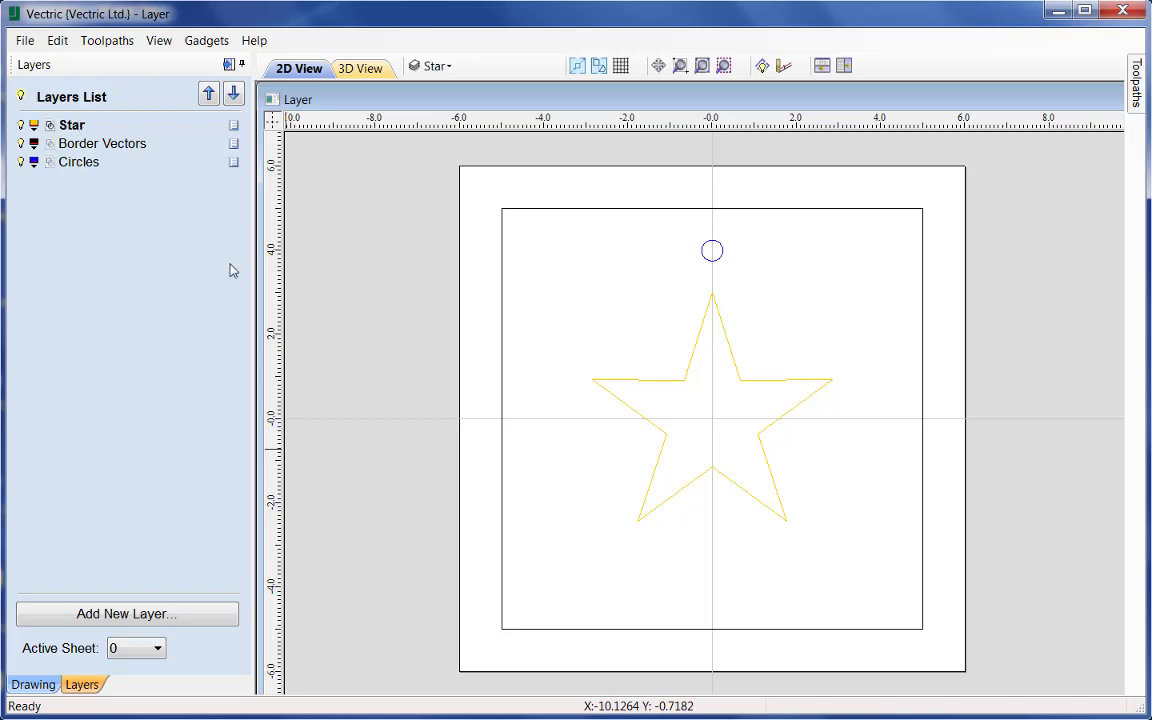
click(718, 264)
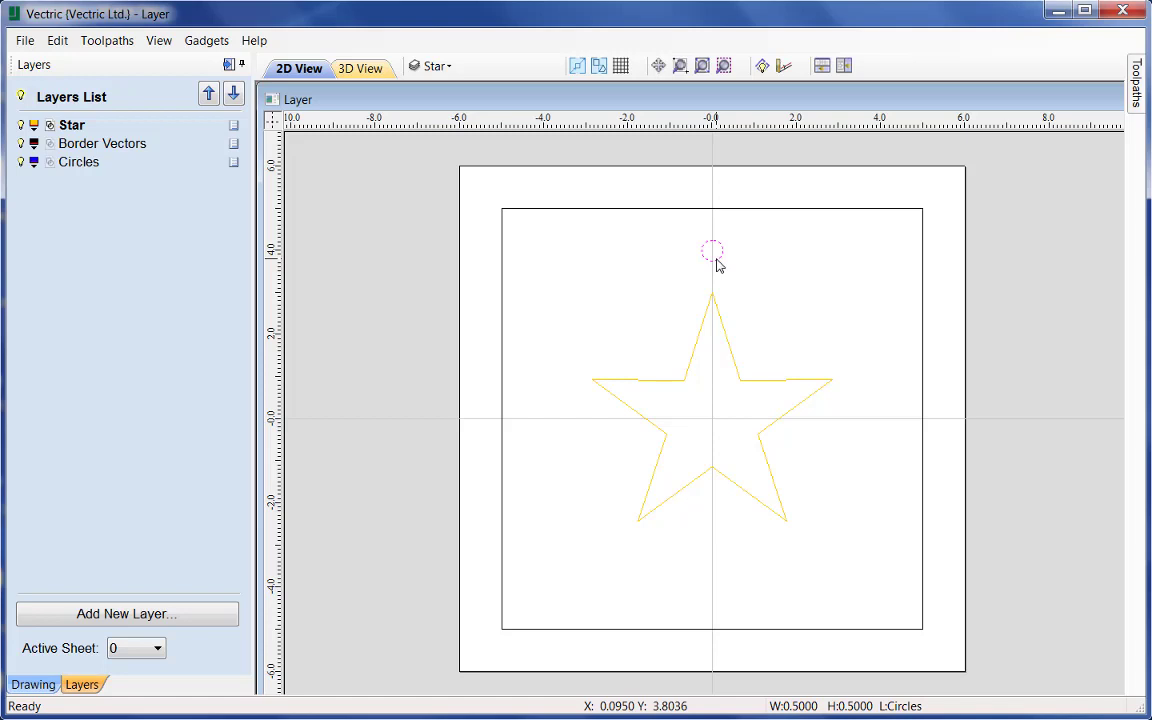
click(717, 264)
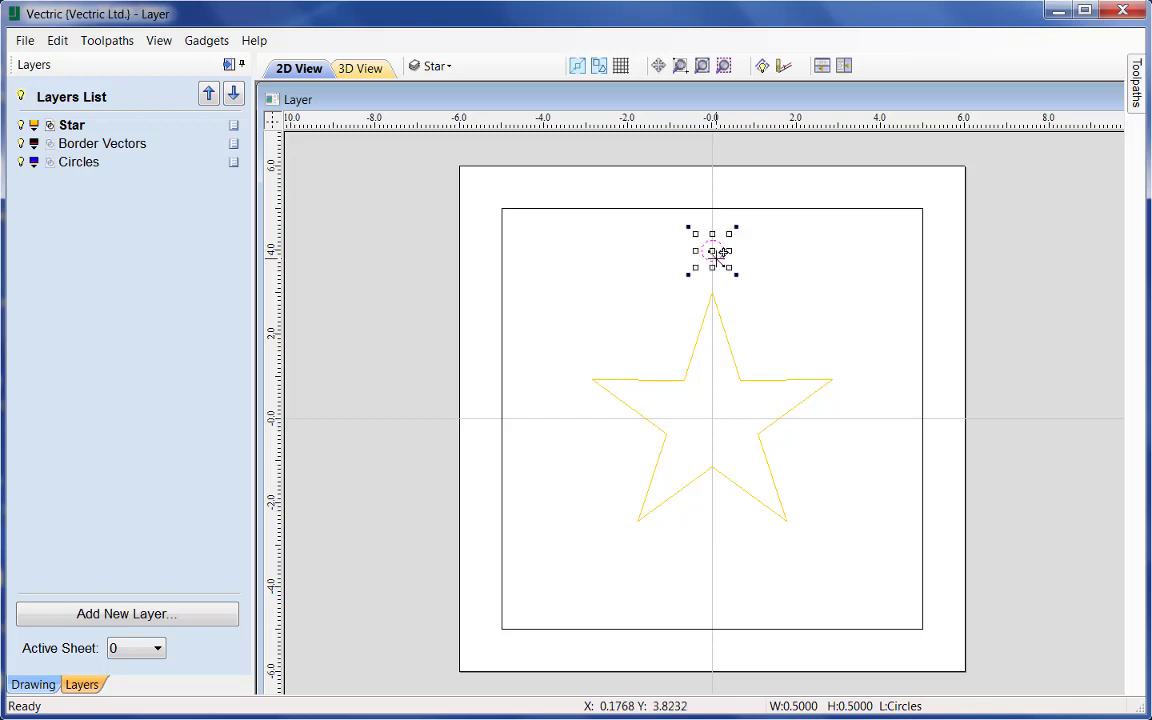
drag(718, 256, 797, 296)
click(645, 301)
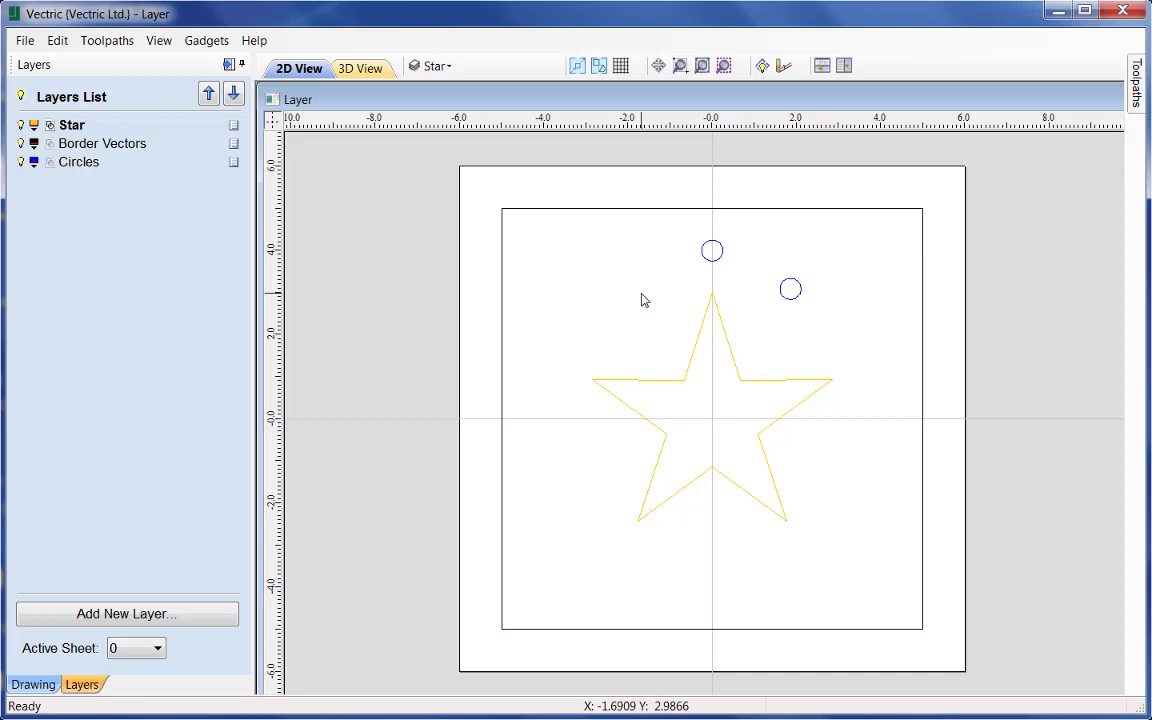
Offset the small circle above the star outwards by 0.5 inches, keeping the original circle
click(708, 262)
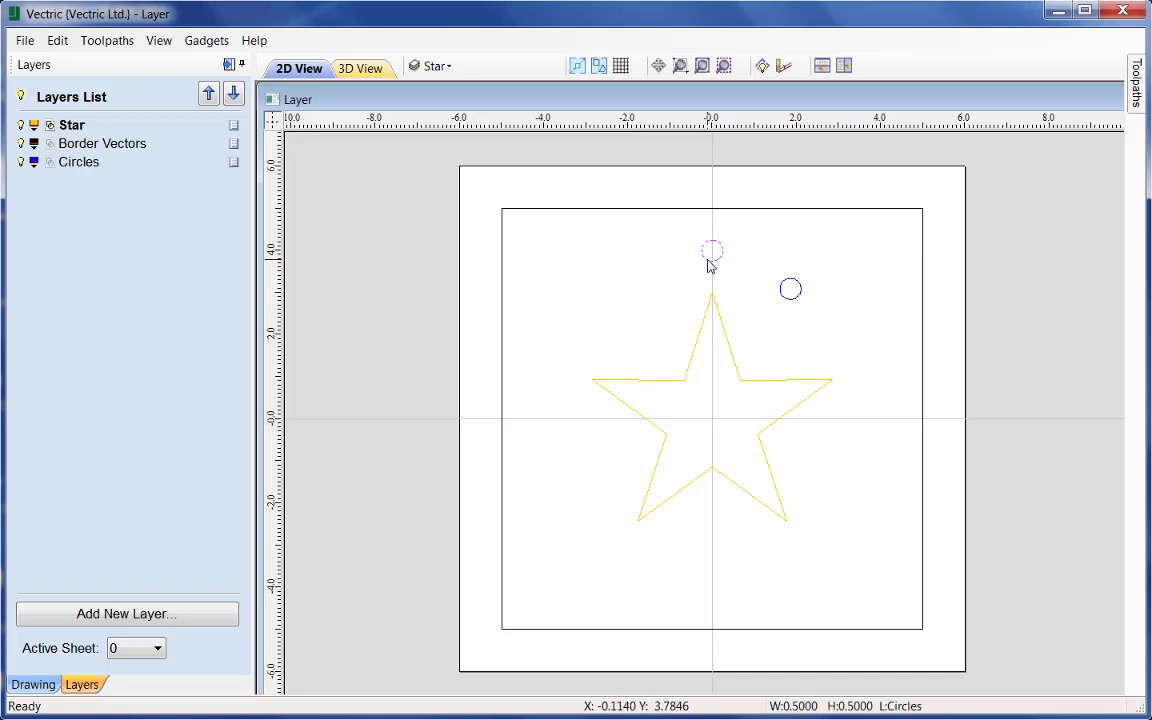
click(33, 685)
click(30, 468)
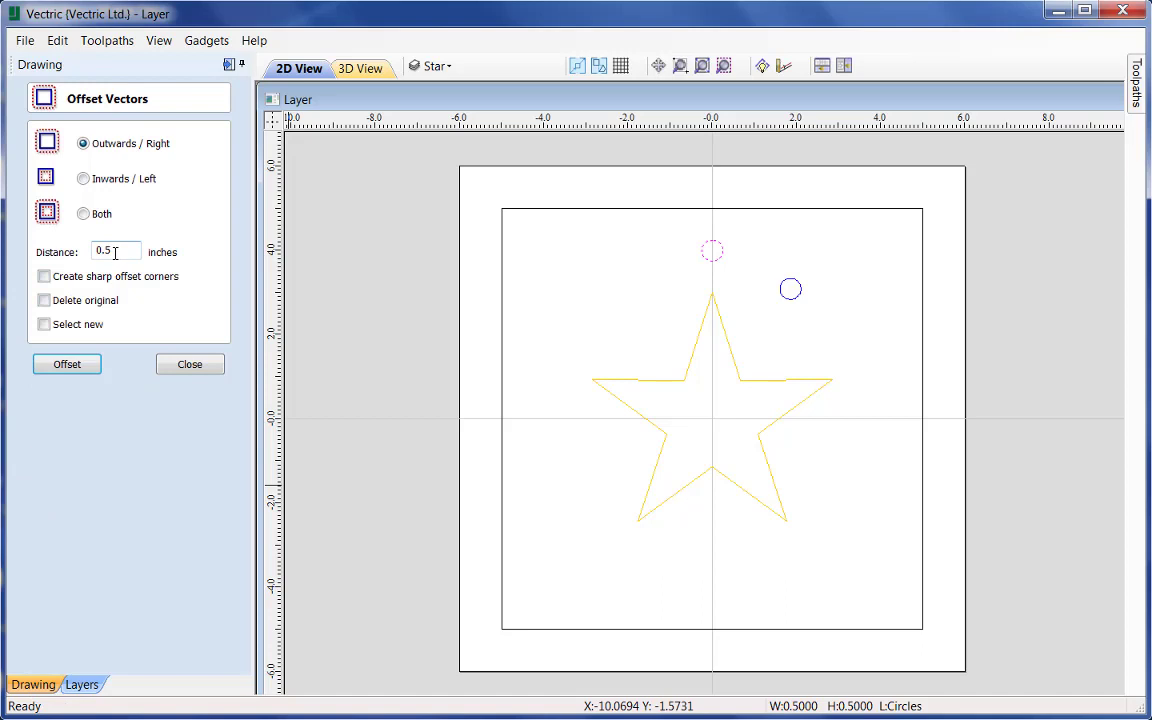
click(73, 370)
click(188, 368)
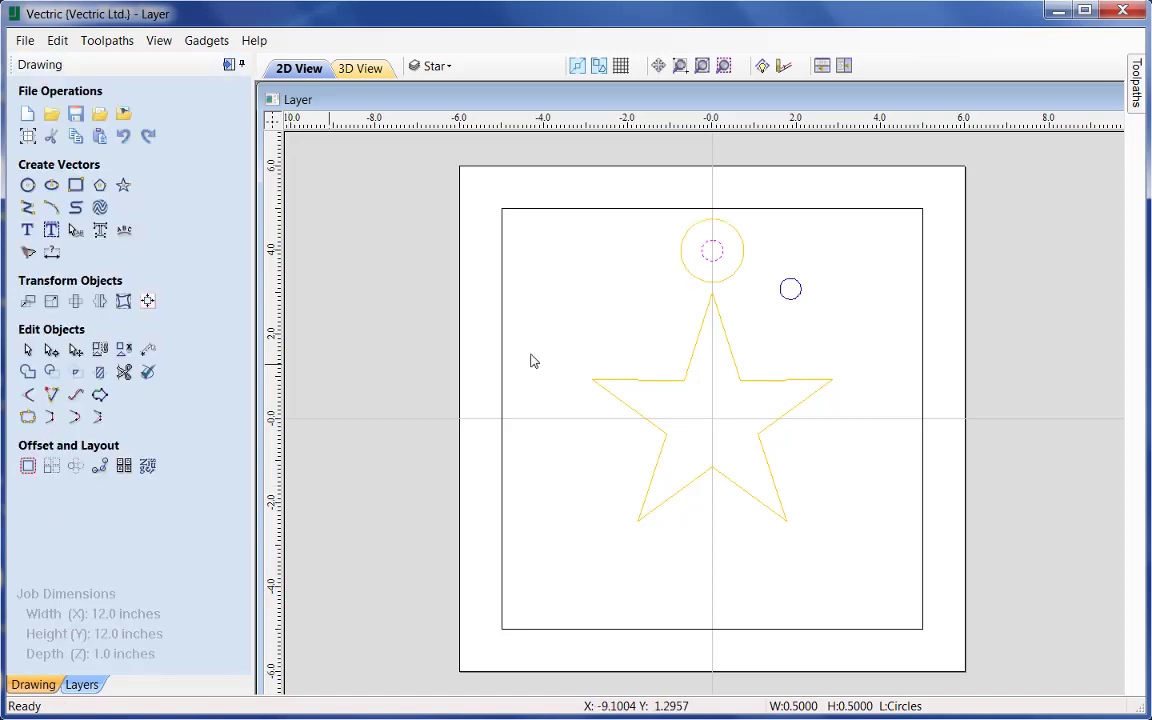
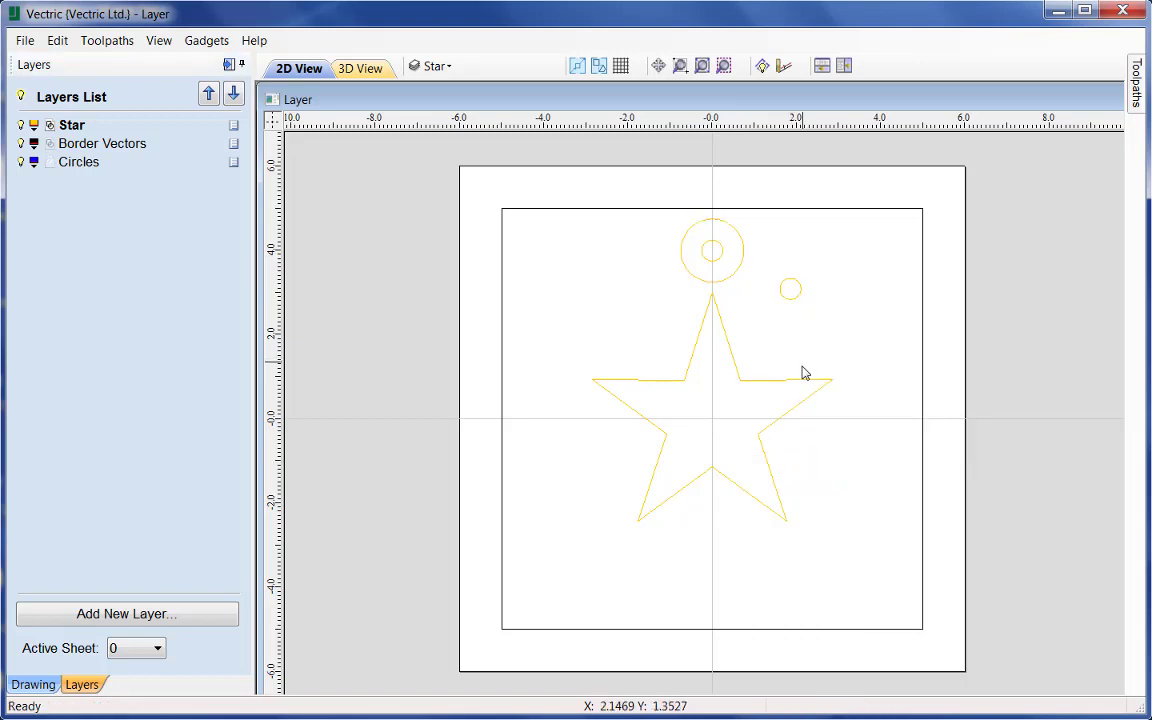
click(794, 299)
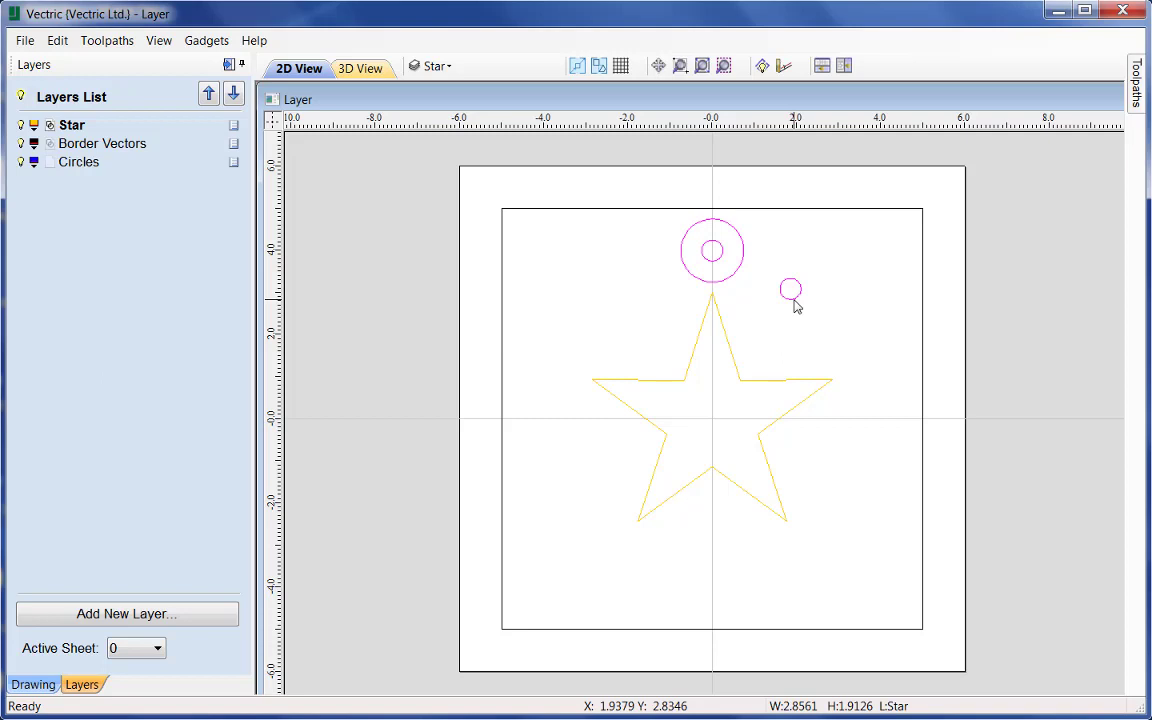
right_click(796, 305)
mouse_move(818, 520)
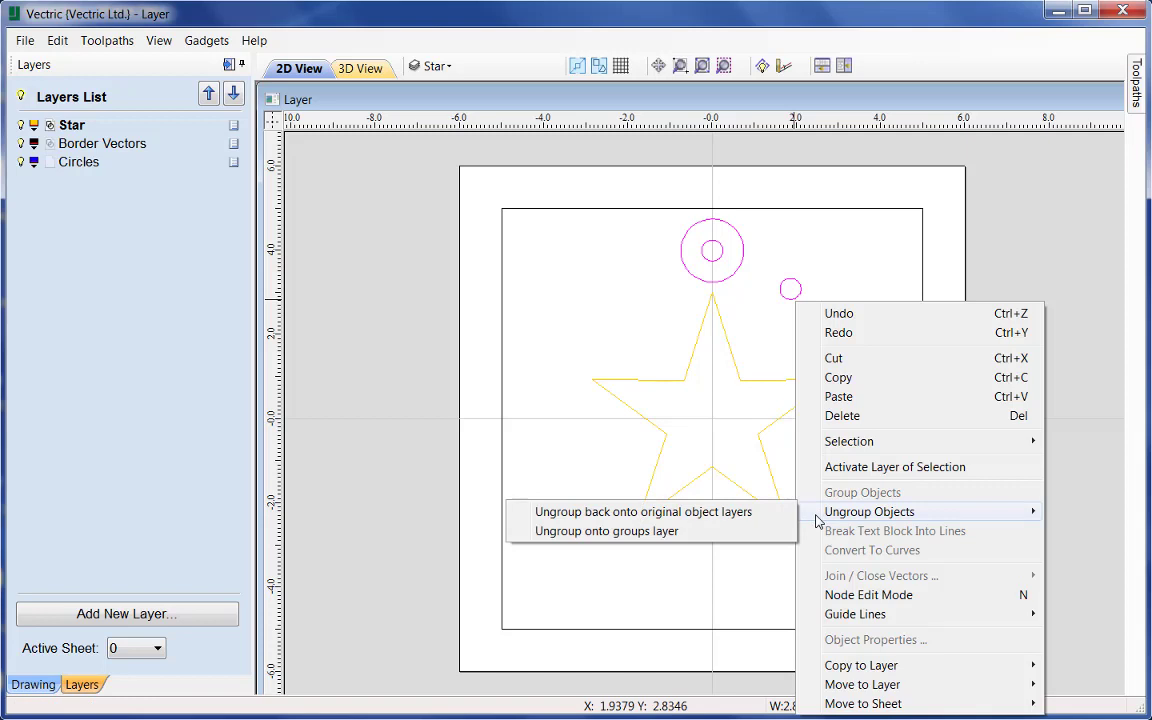
click(752, 542)
click(828, 328)
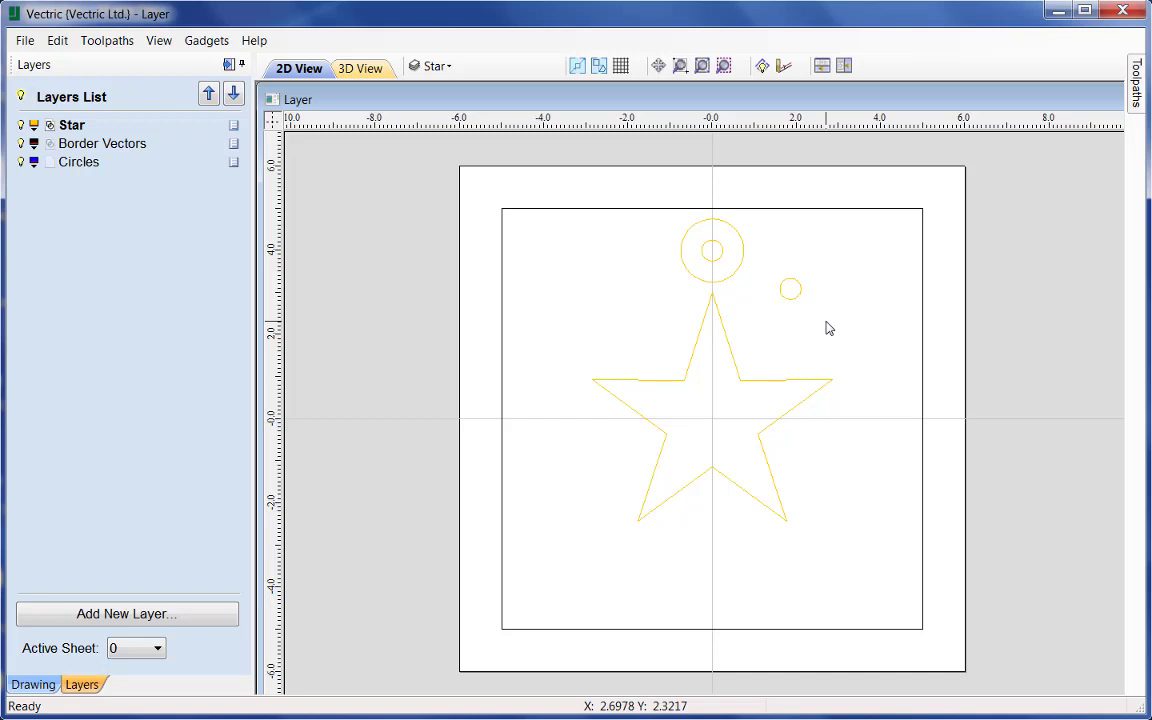
Ungroup the grouped circles back onto their original object layers
click(798, 298)
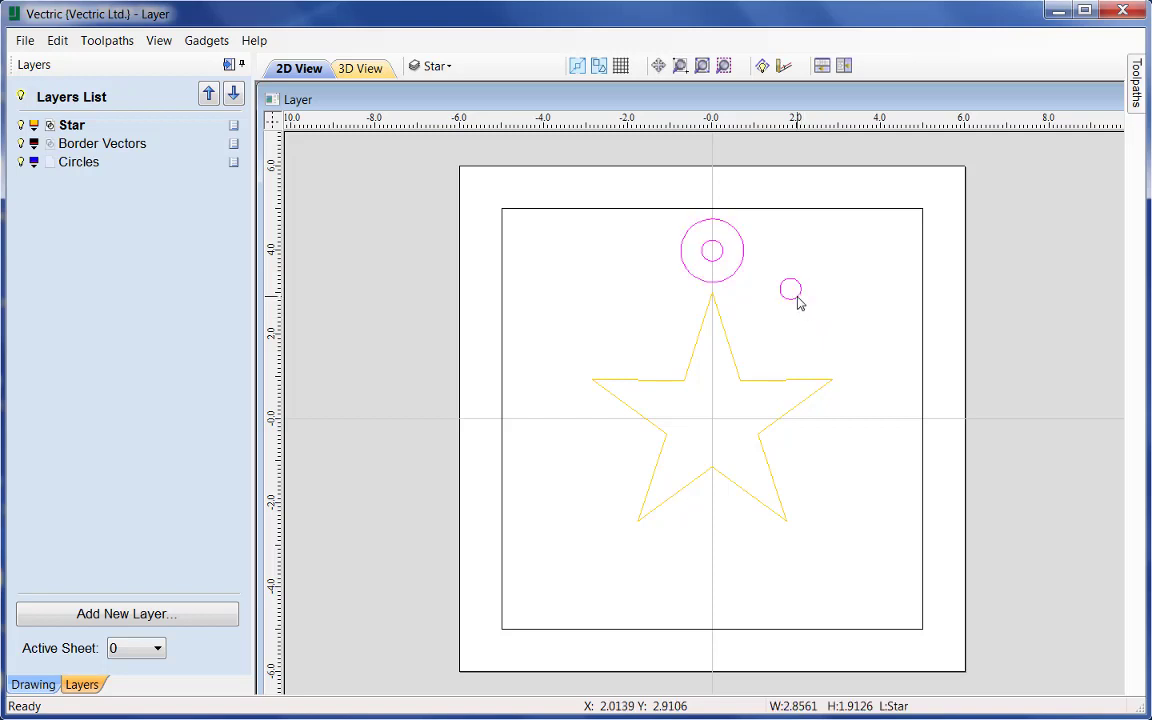
right_click(798, 300)
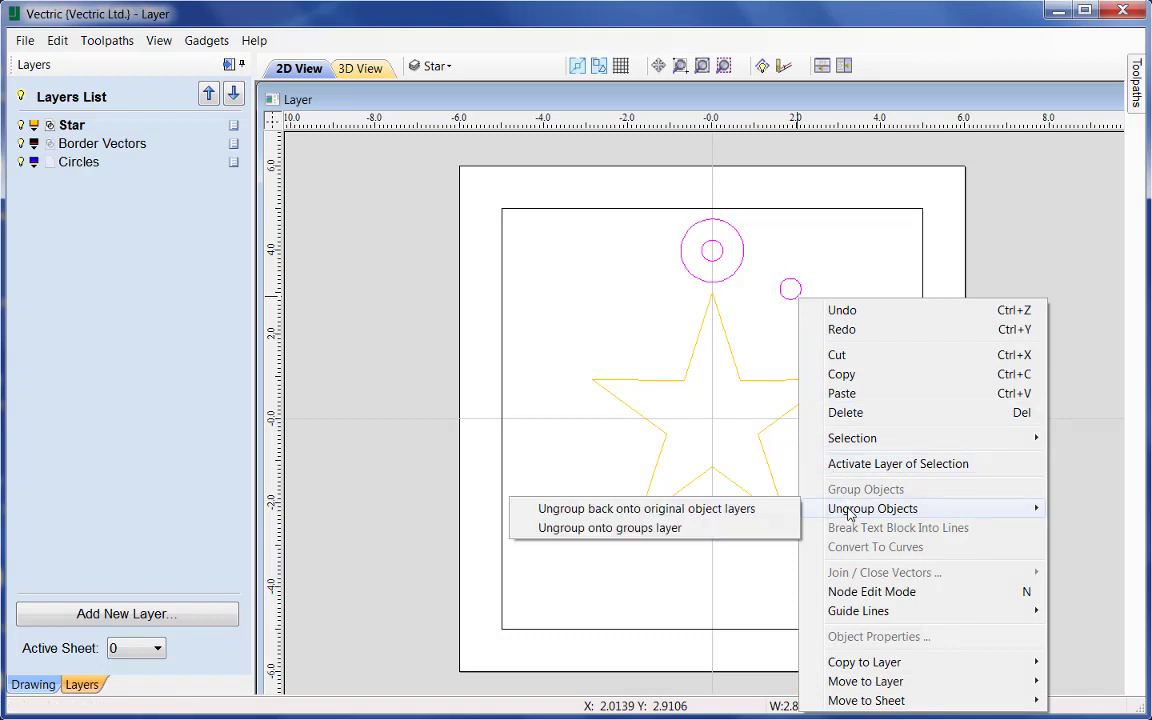
click(705, 510)
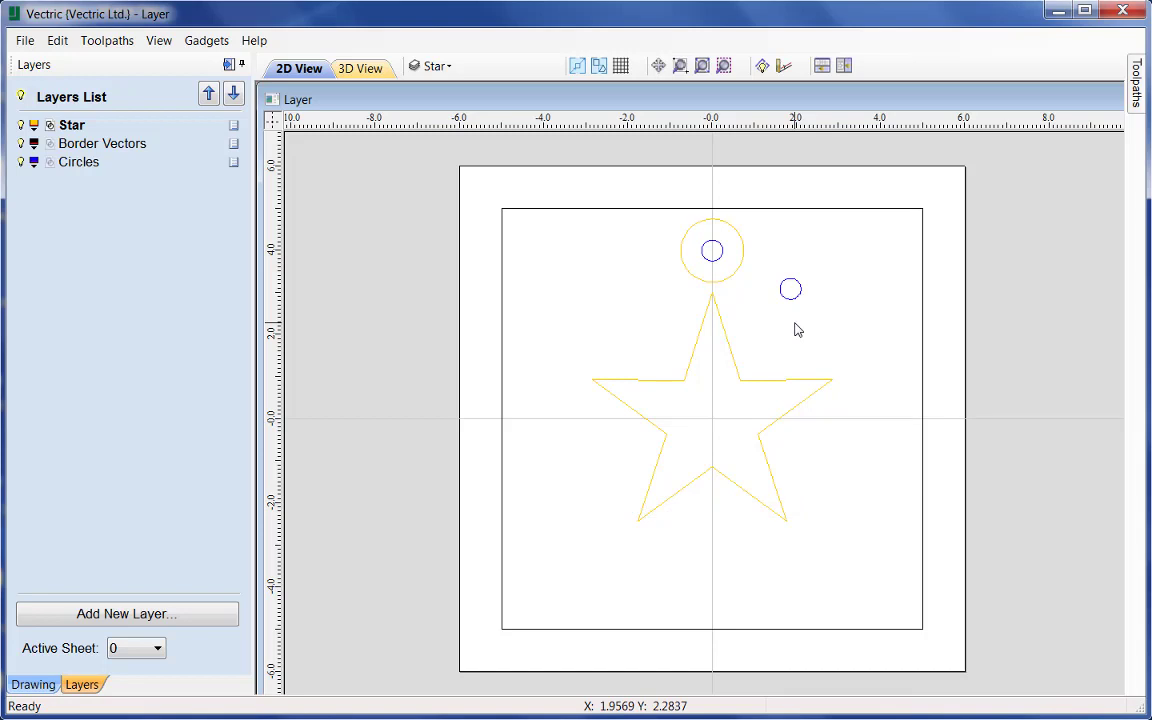
Delete the Circles layer, moving its data to the Star layer
click(80, 166)
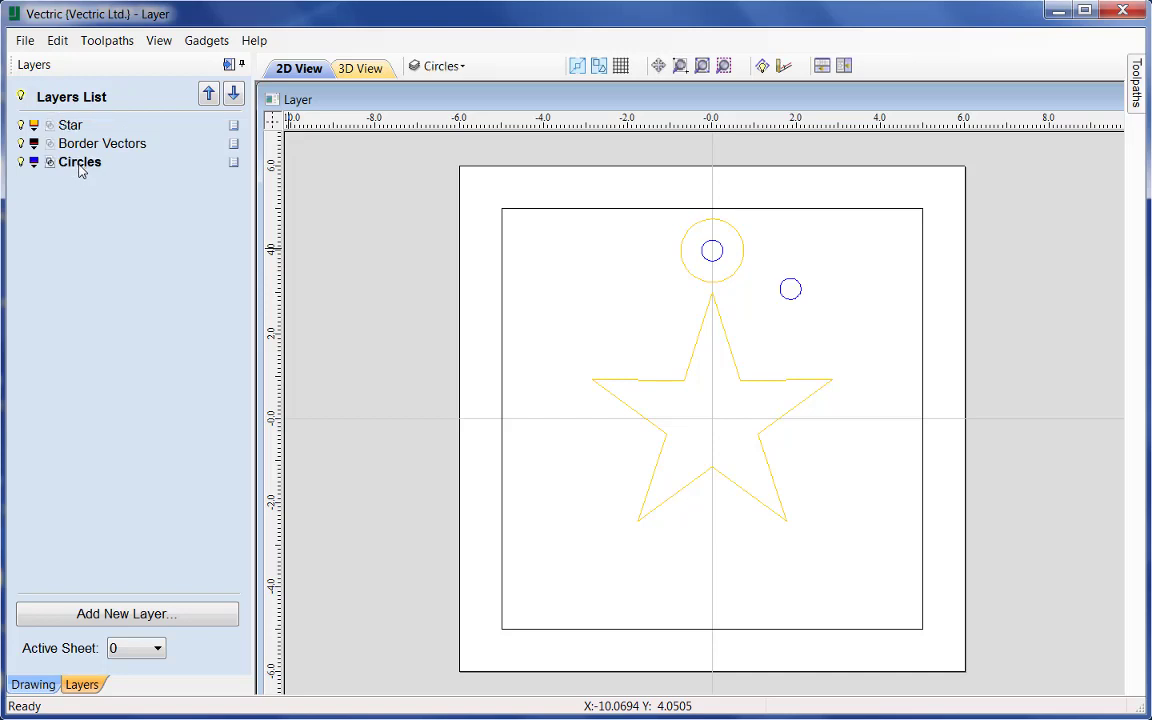
right_click(80, 170)
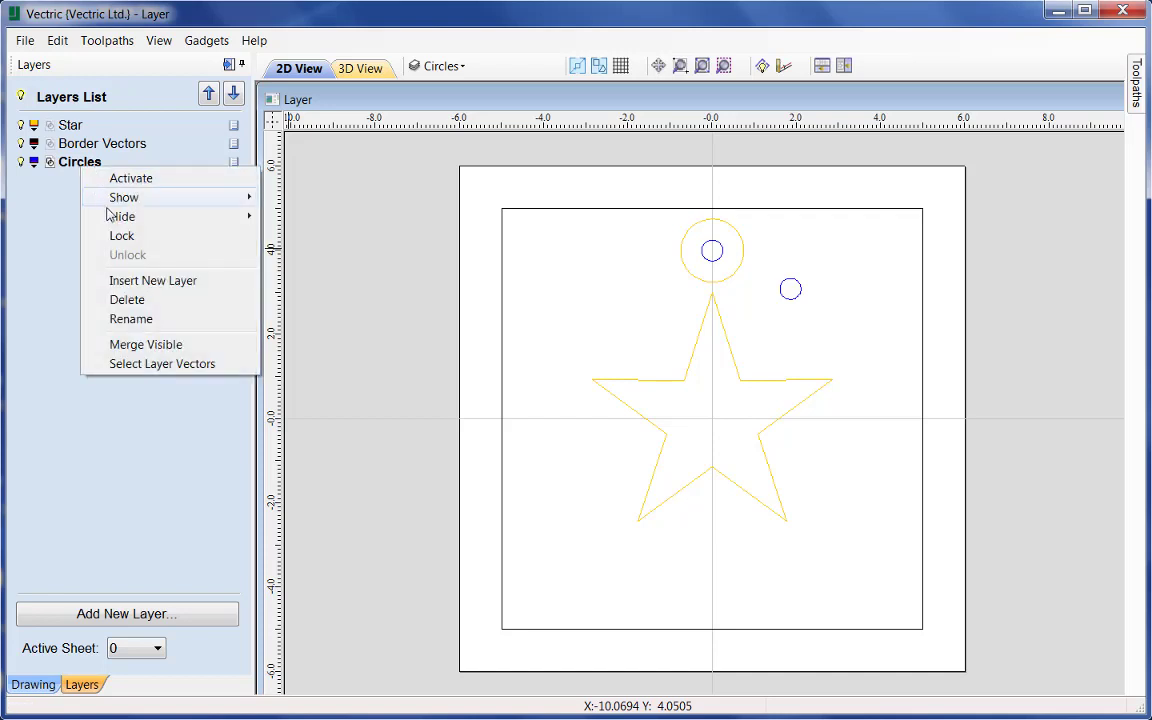
click(127, 301)
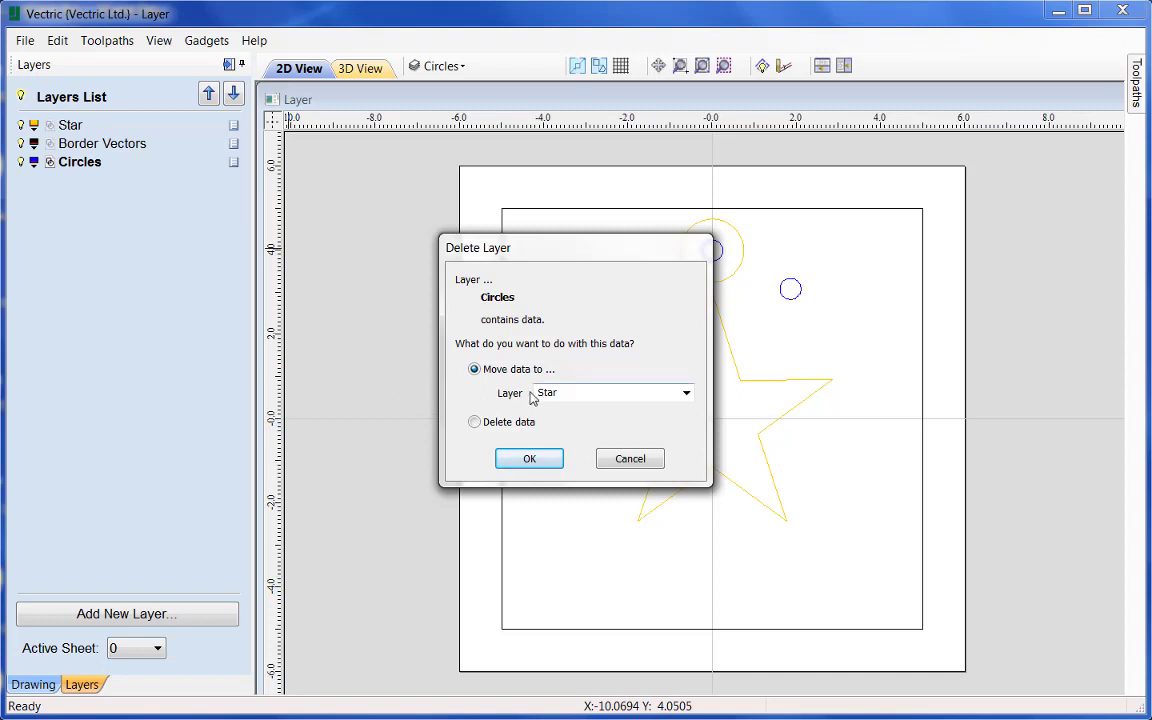
click(567, 393)
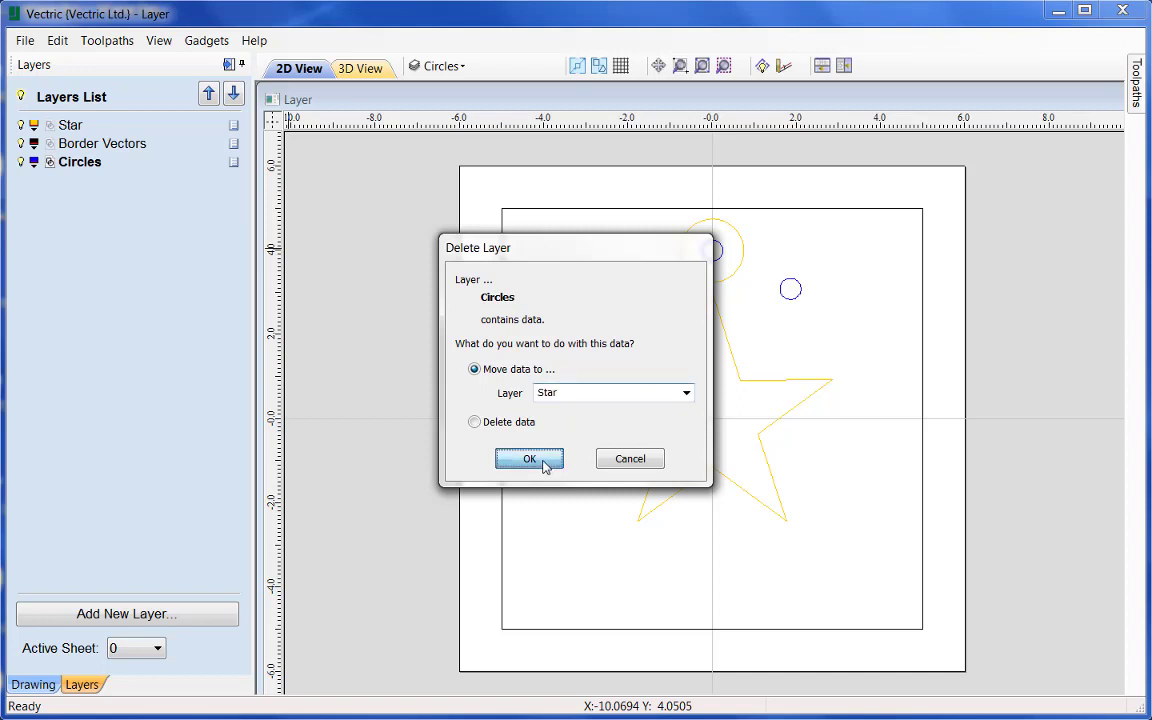
click(529, 459)
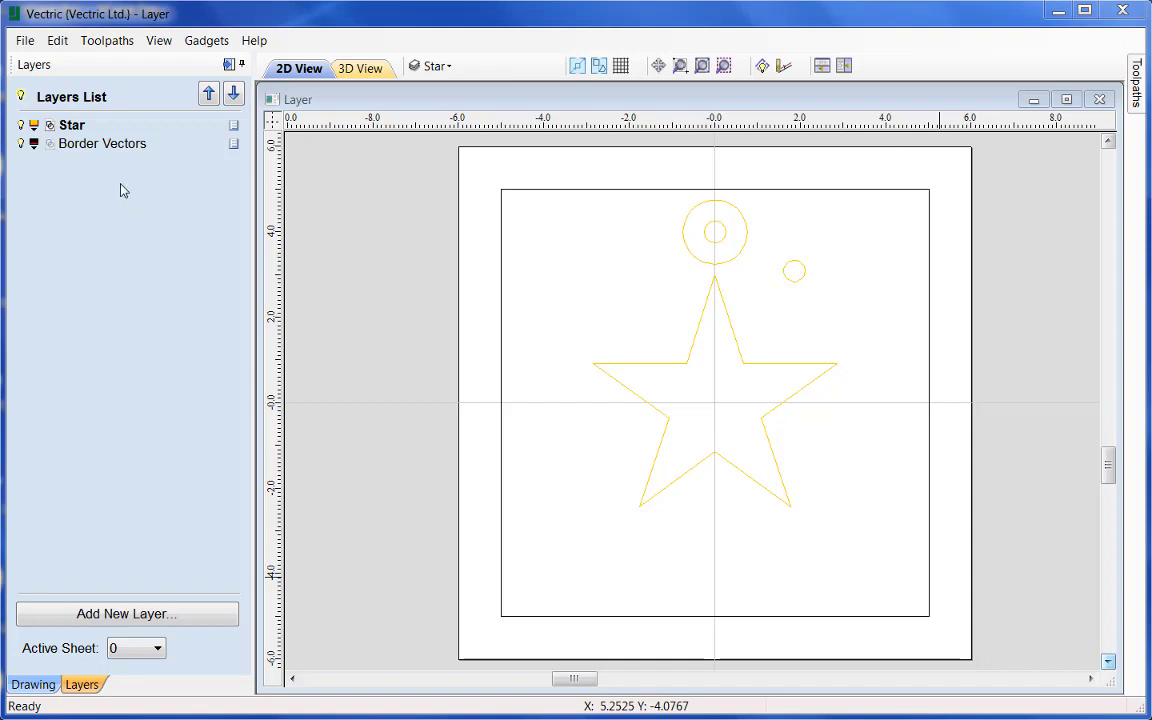
Lock the Border Vectors layer and test it with a selection box across the border, star and circles, clearing the selection after the test
right_click(81, 149)
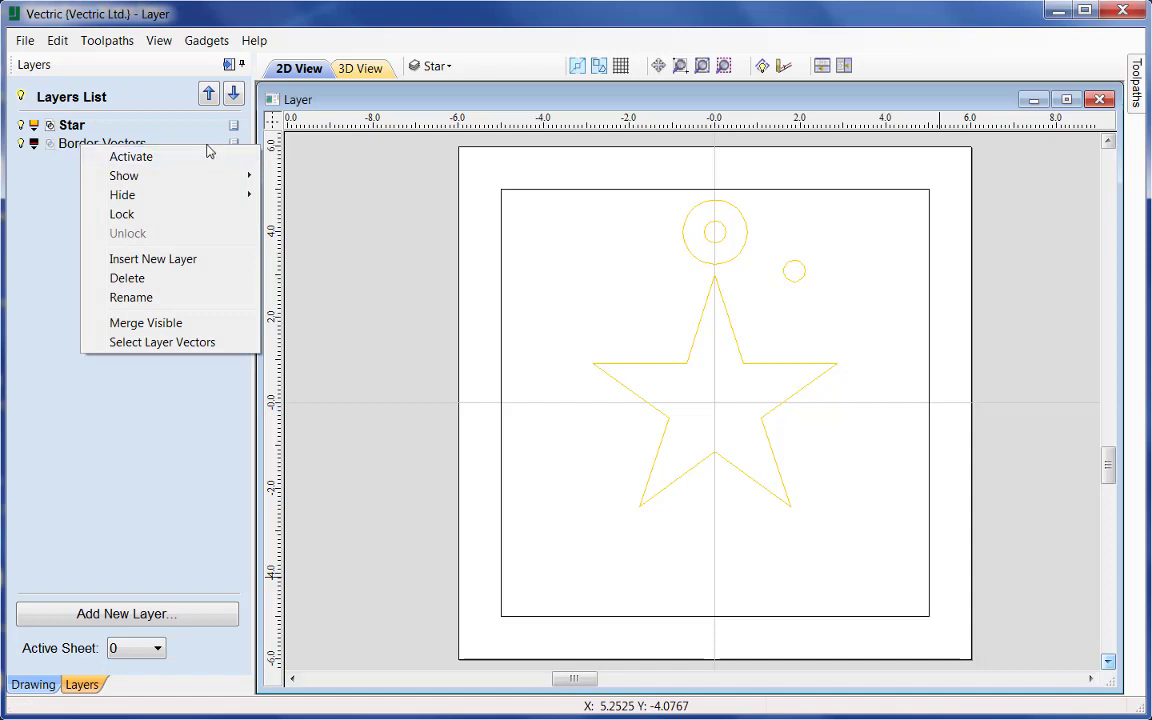
right_click(236, 147)
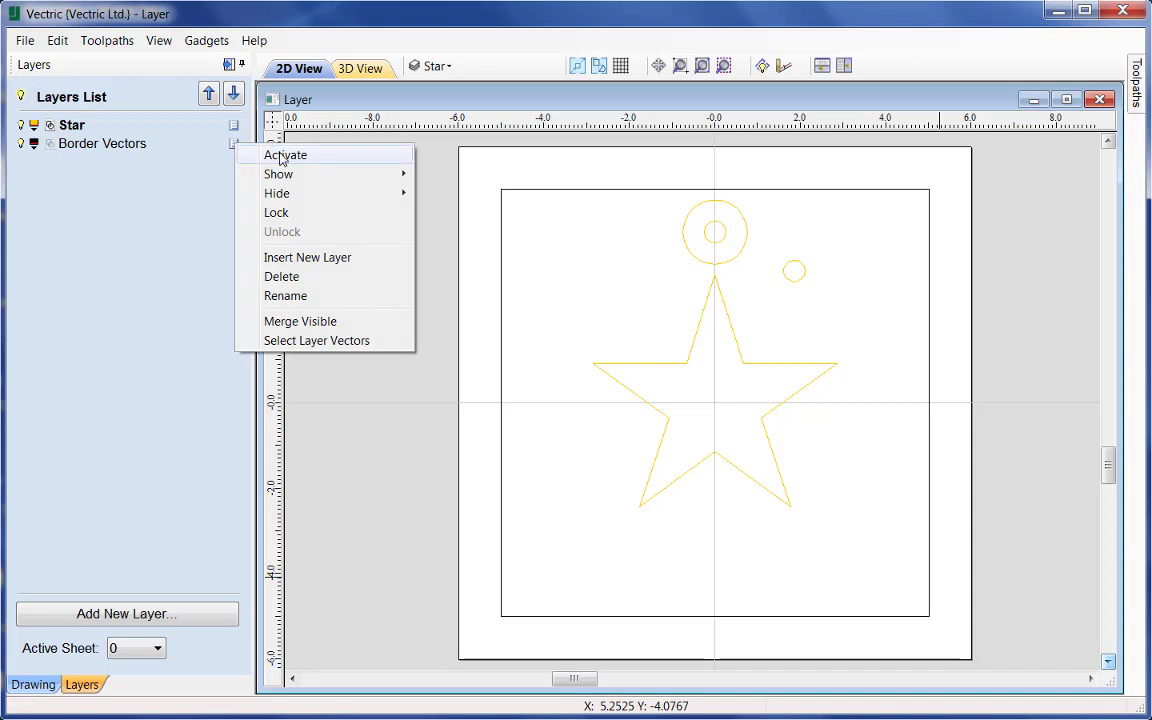
mouse_move(268, 195)
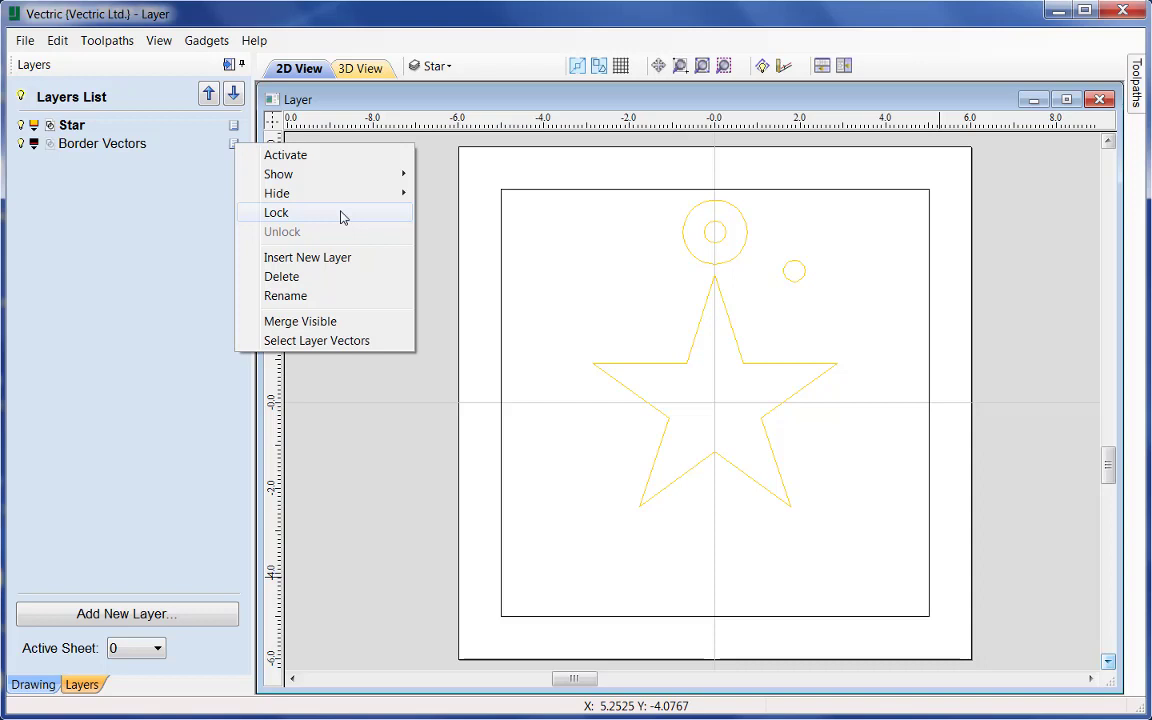
click(341, 216)
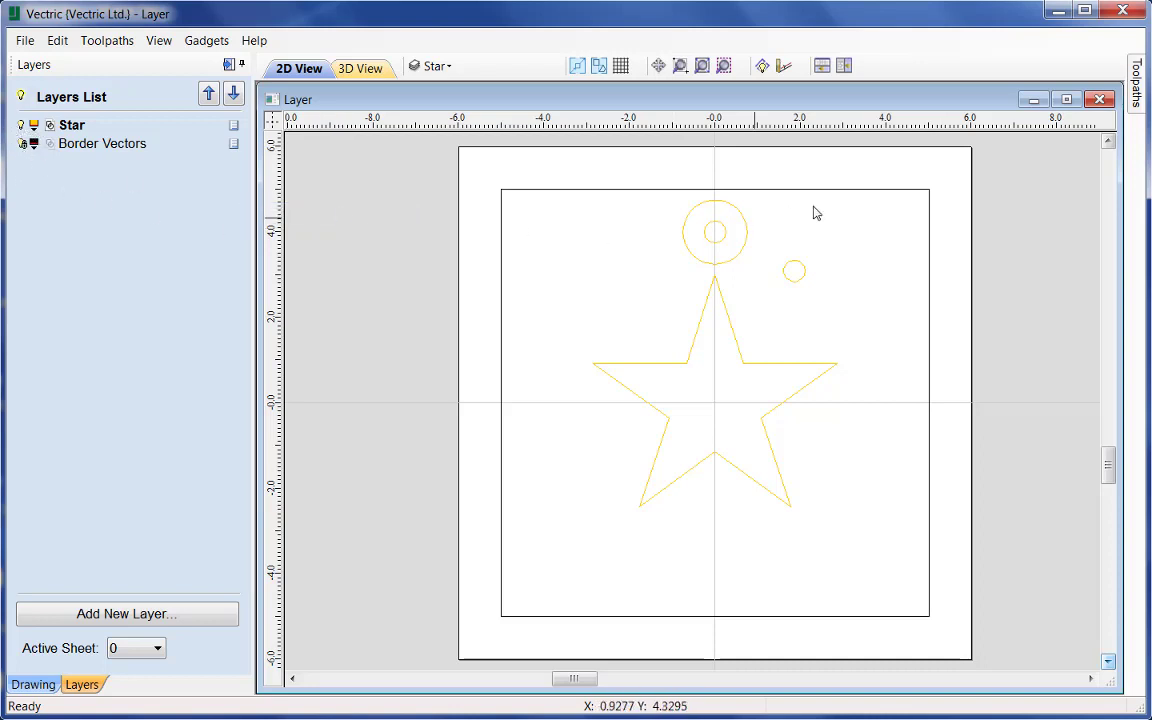
drag(953, 166, 658, 338)
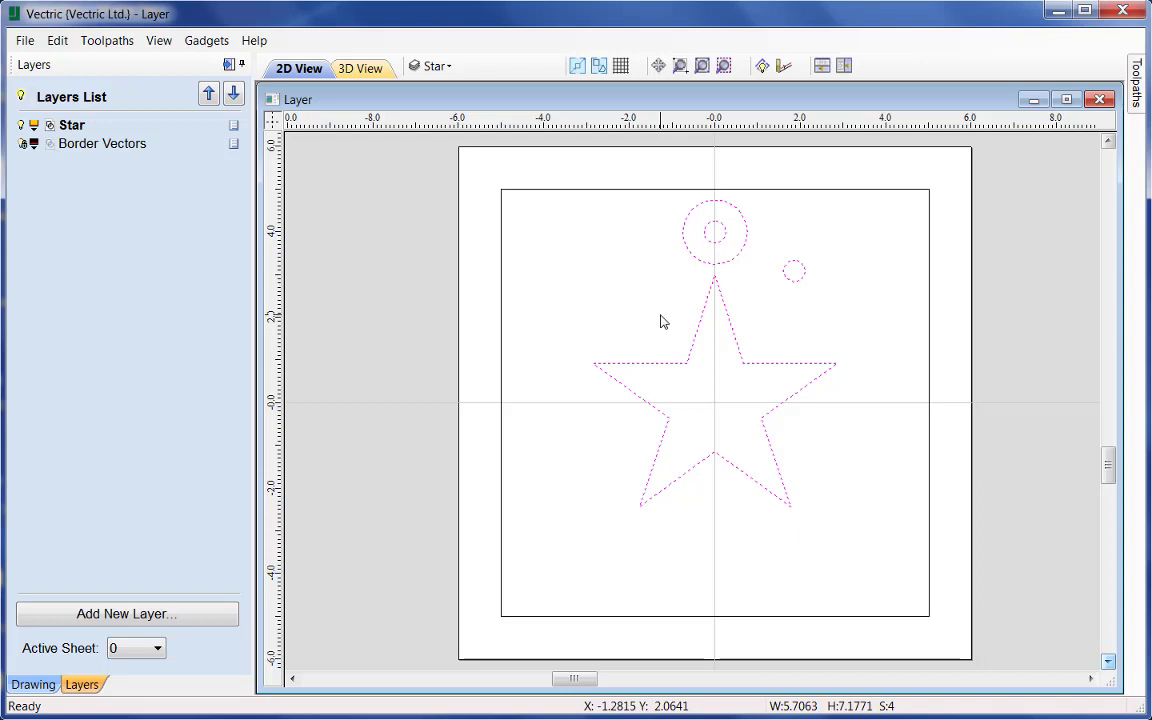
click(642, 285)
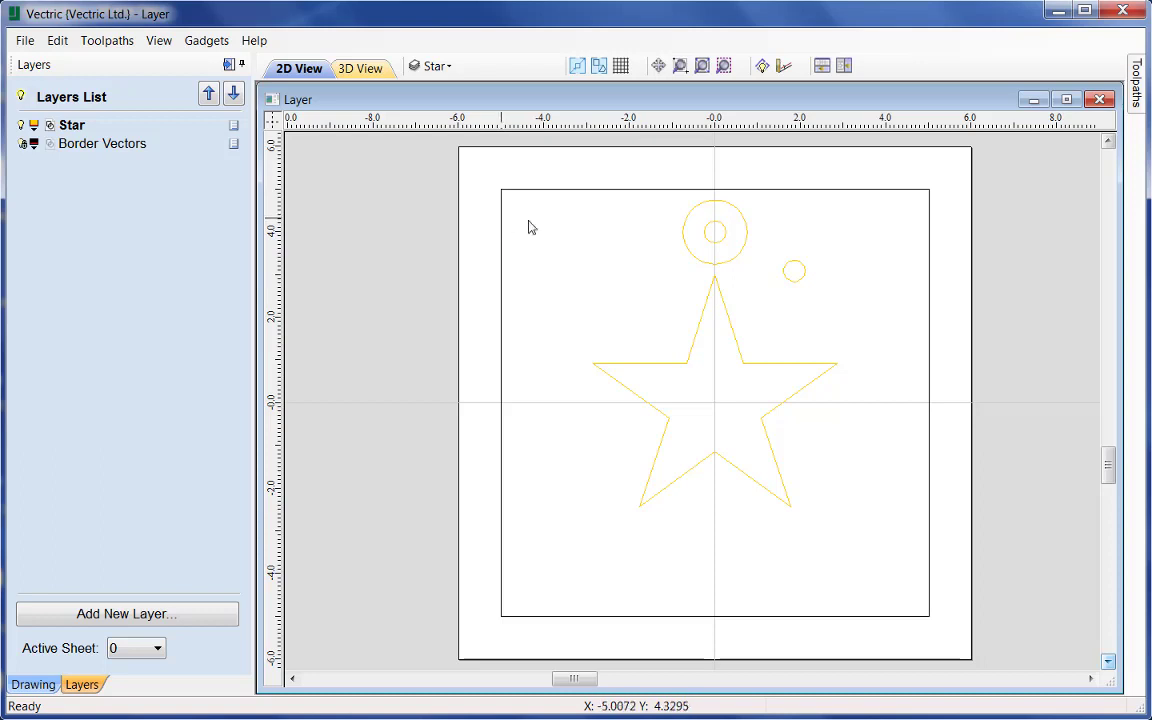
Unlock the Border Vectors layer and check that the border rectangle can be selected, clearing the selection after the check
right_click(234, 150)
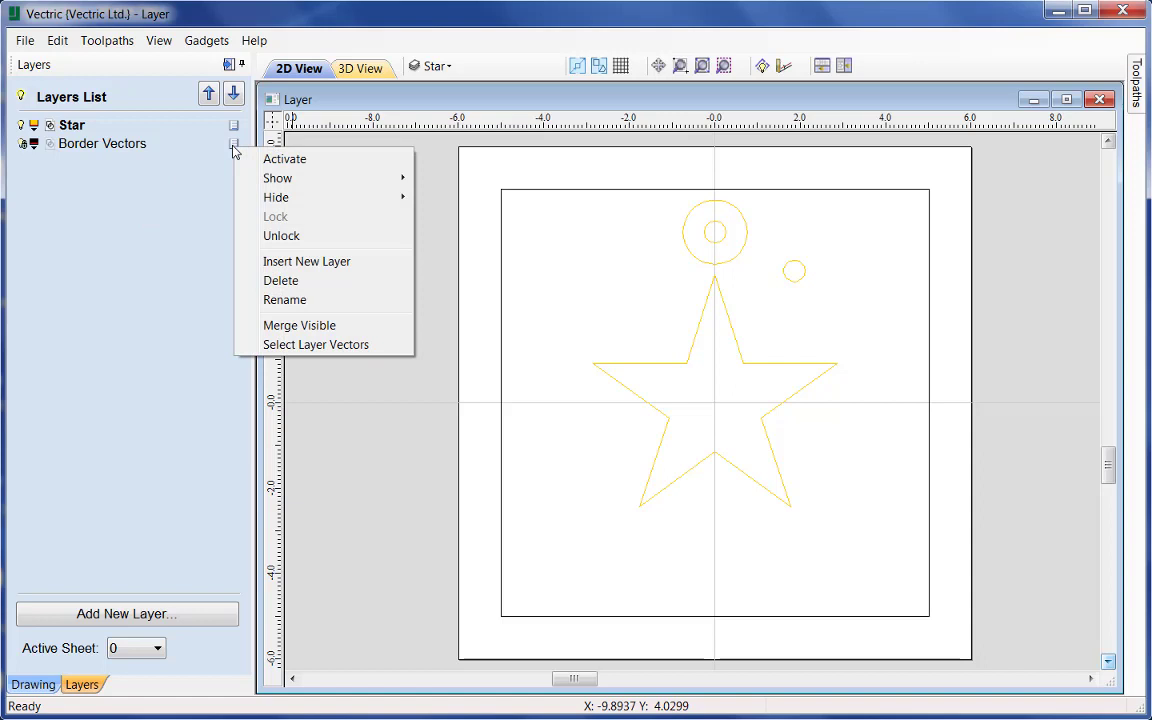
click(245, 236)
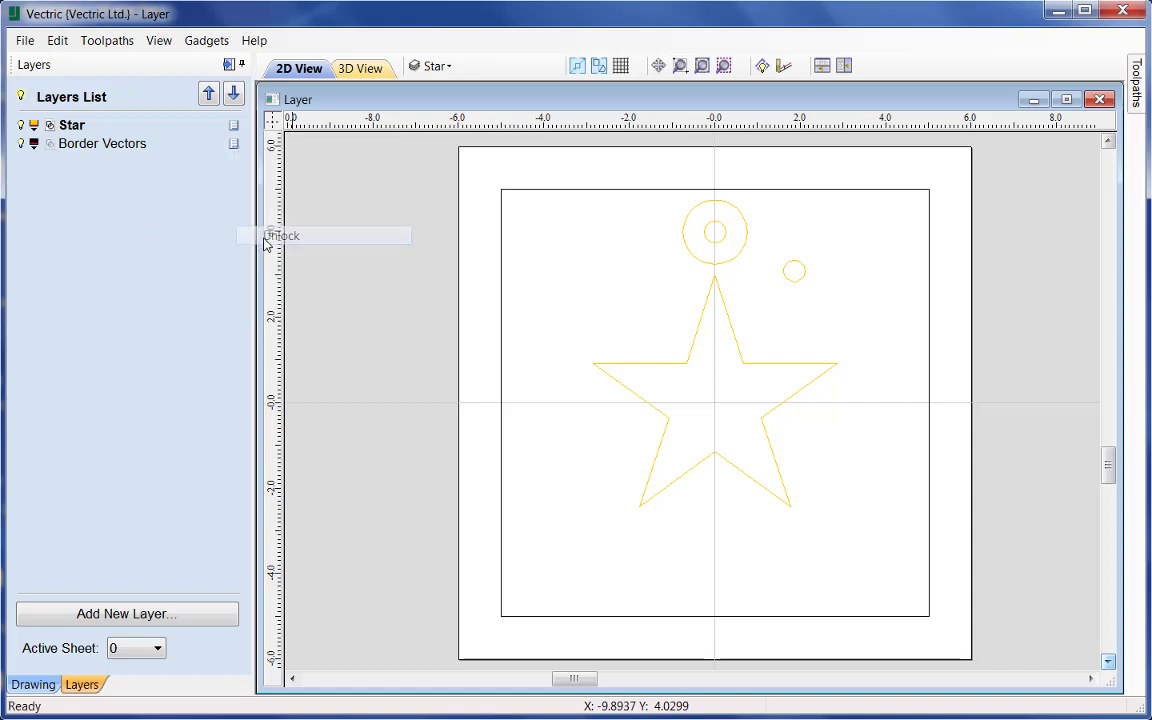
click(631, 192)
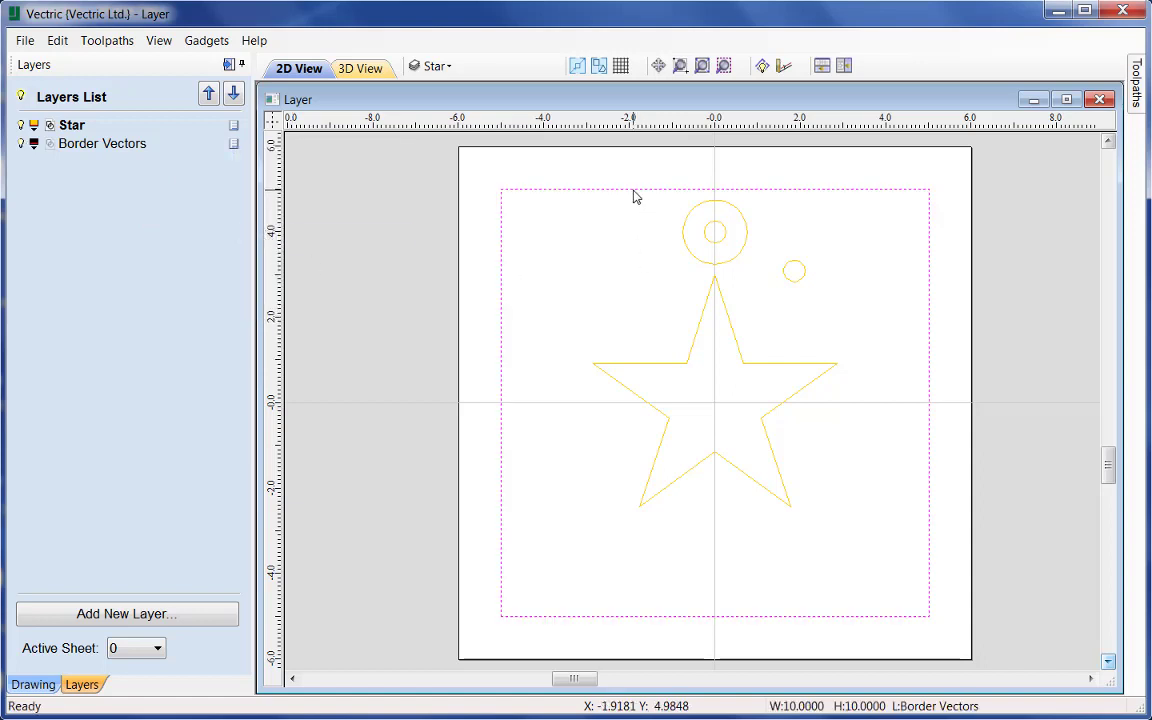
click(612, 239)
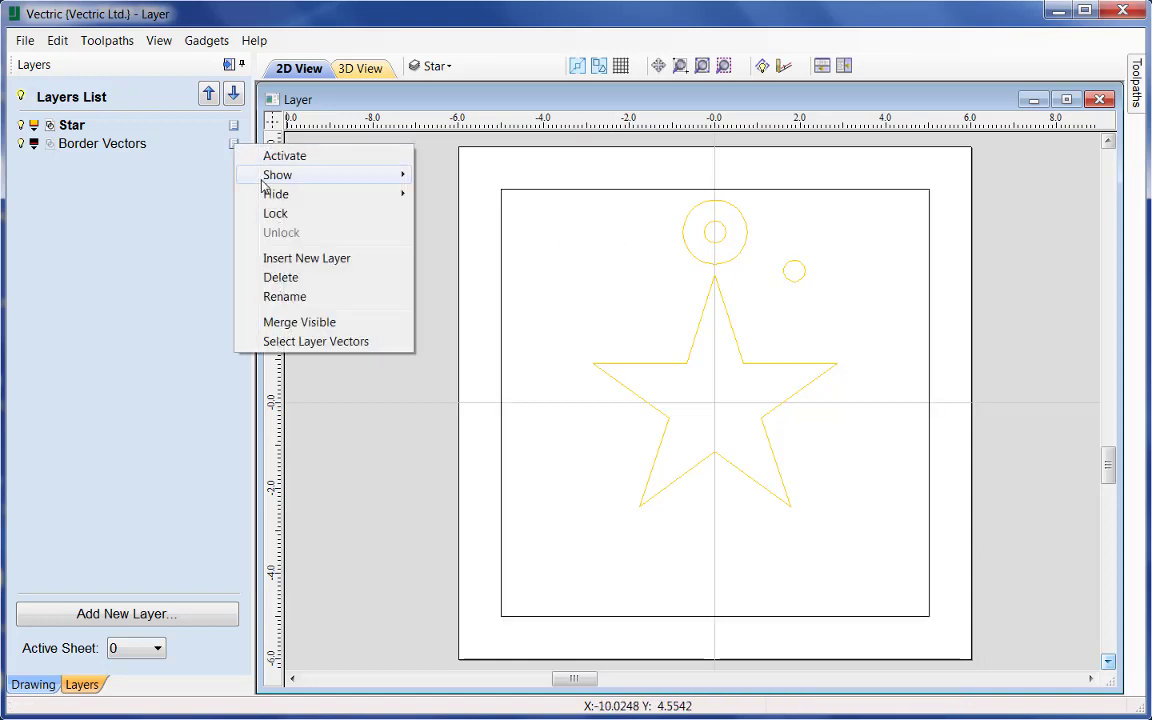
Insert a new layer above Border Vectors with the default name and delete it again
click(297, 259)
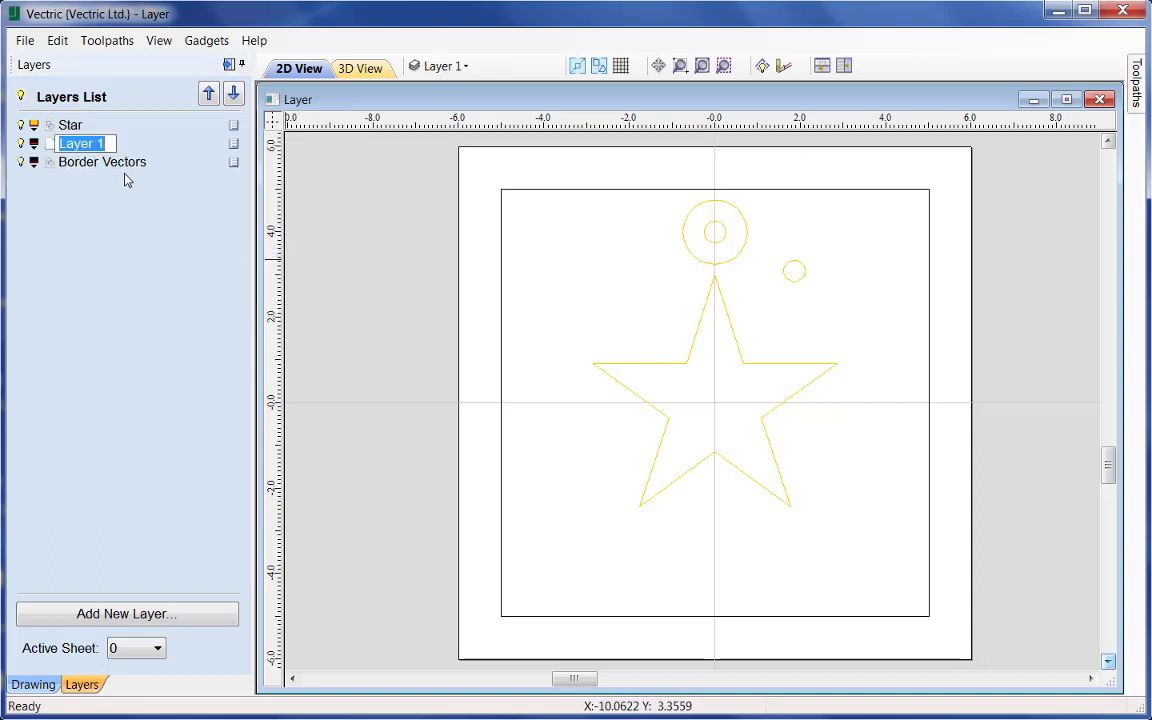
key(Return)
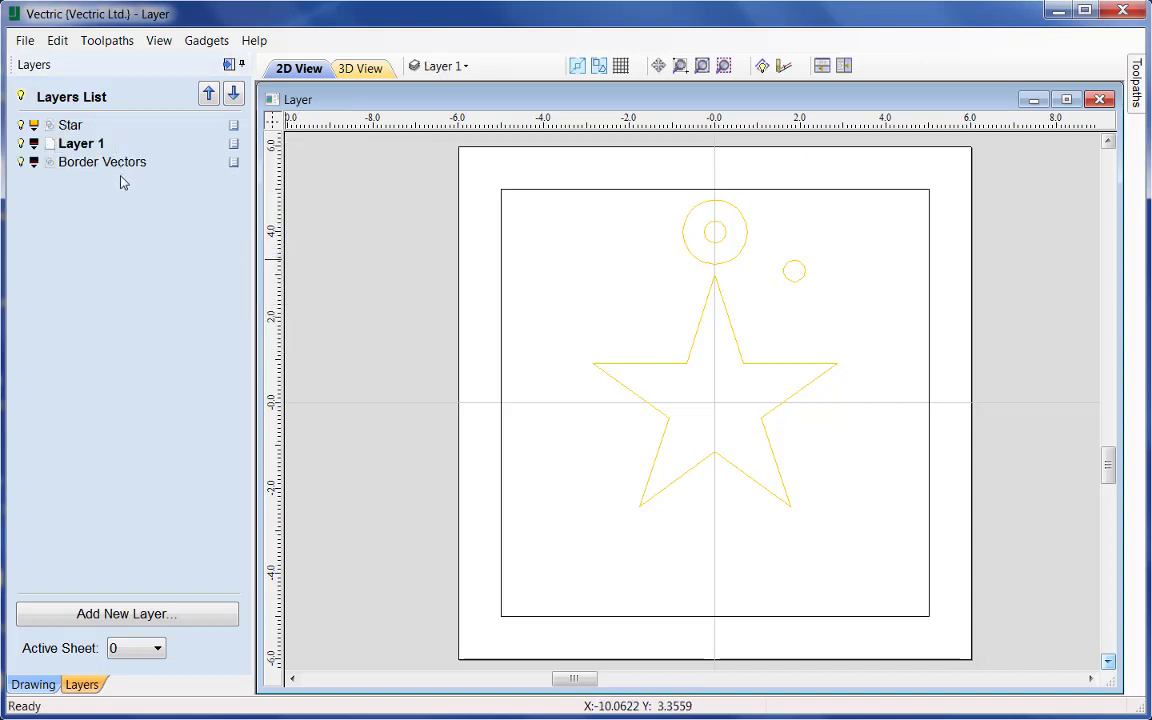
right_click(88, 144)
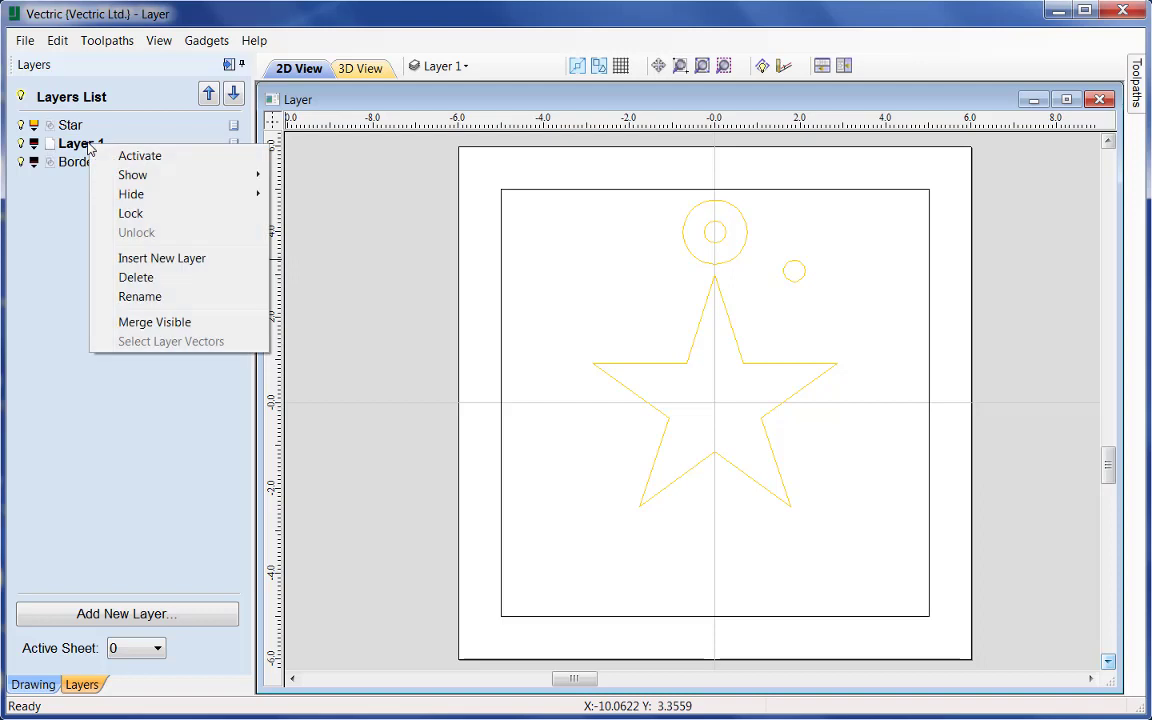
click(141, 277)
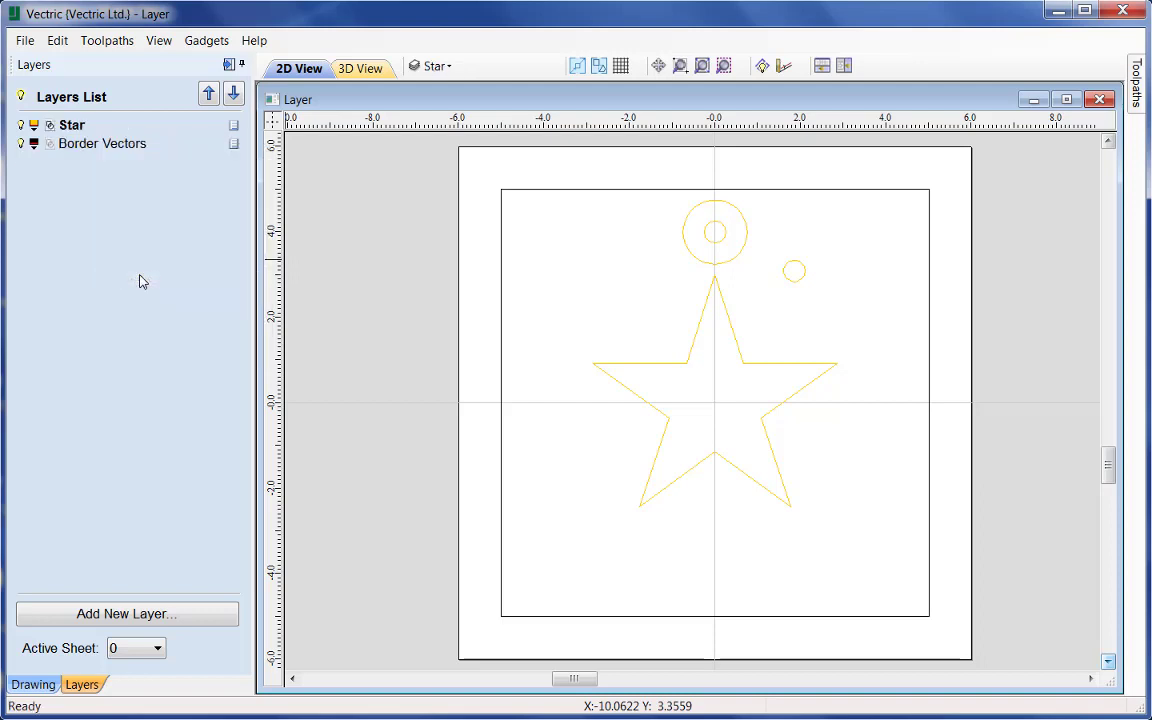
Open the Star layer's name for editing
right_click(74, 125)
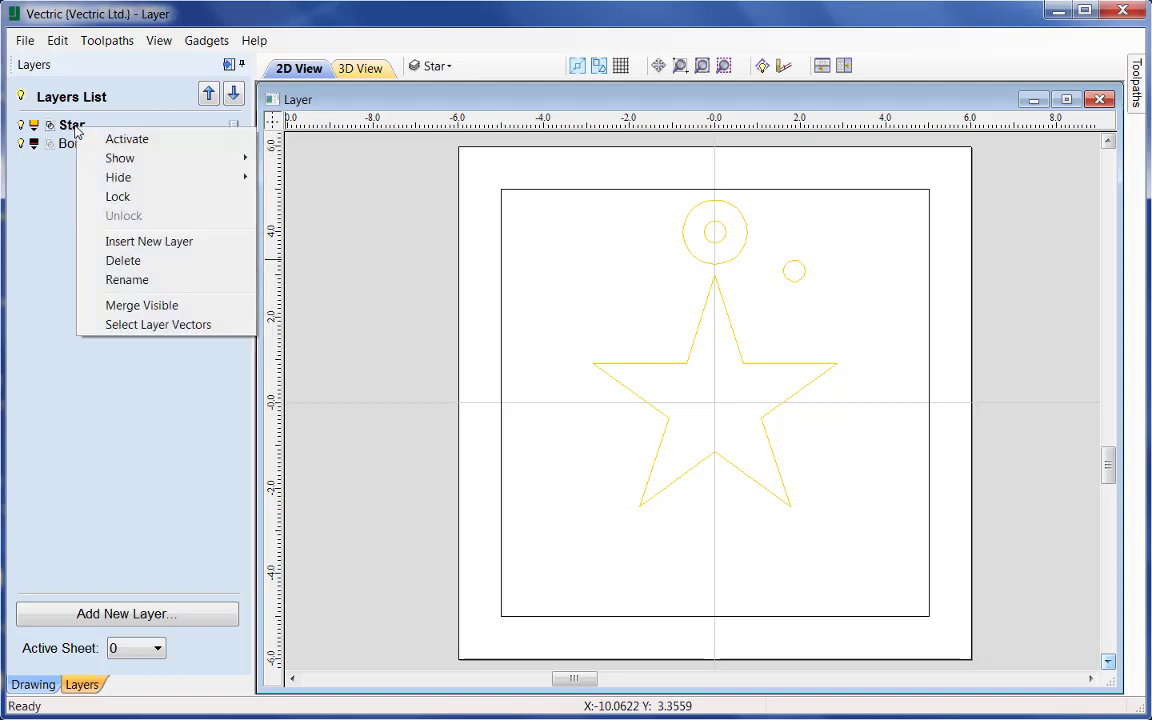
click(122, 279)
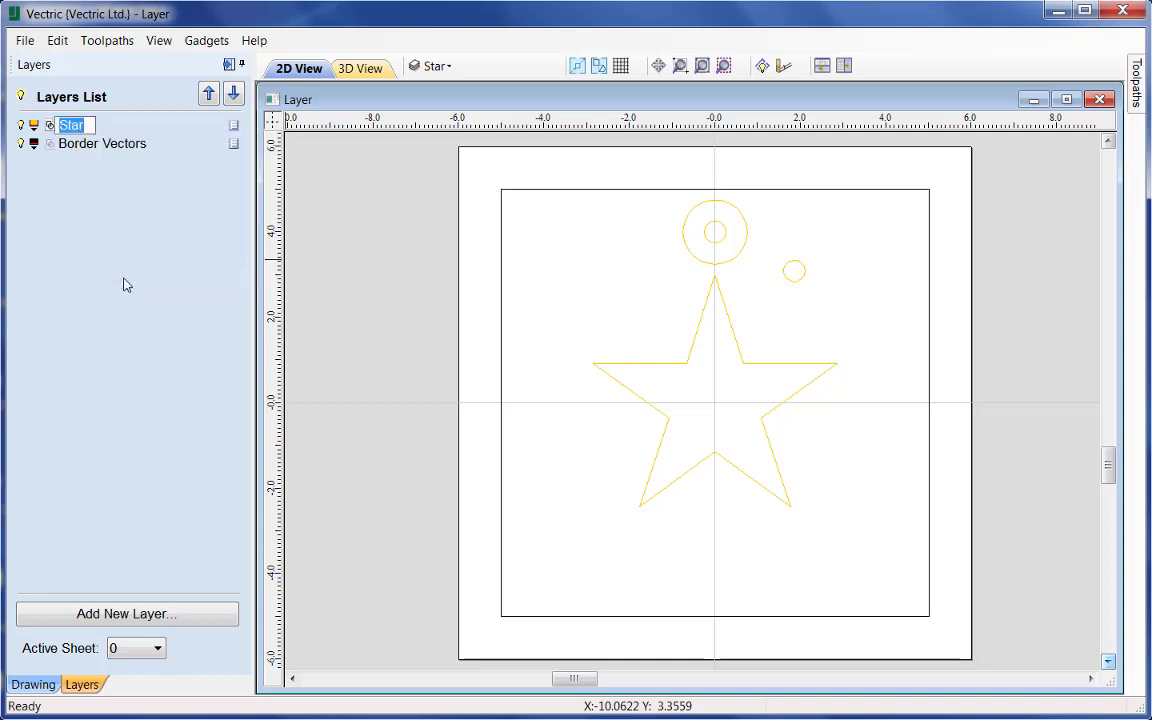
click(123, 283)
Open the available layer commands for Border Vectors
right_click(232, 147)
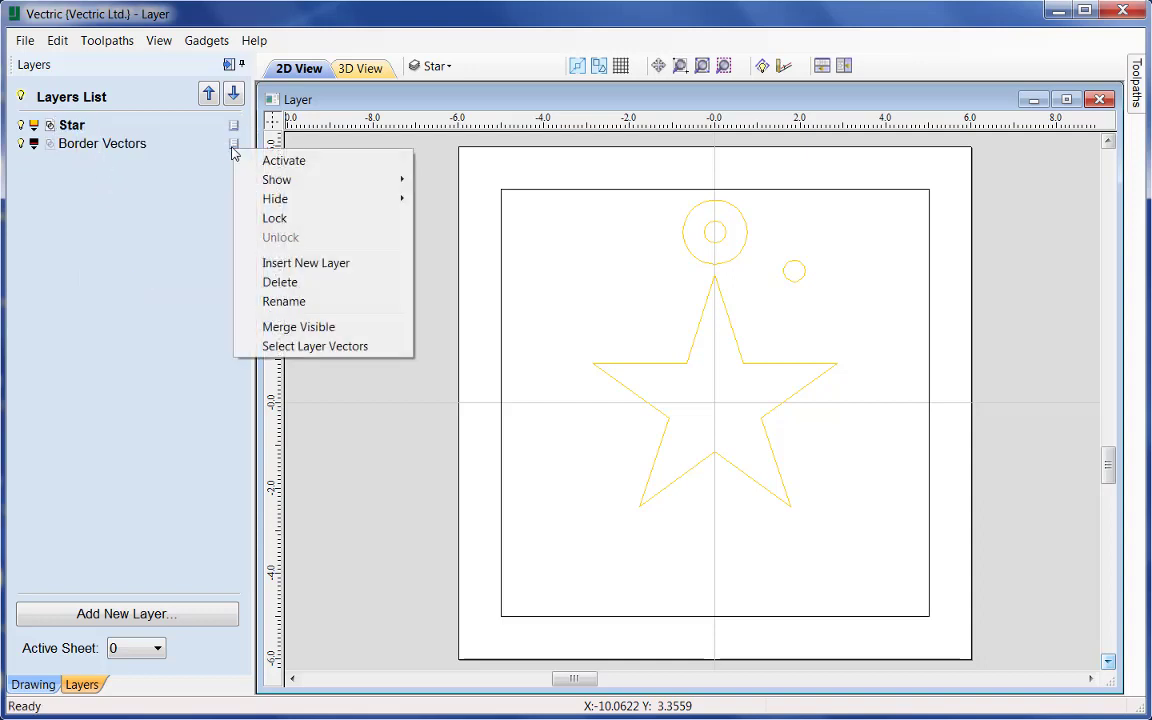